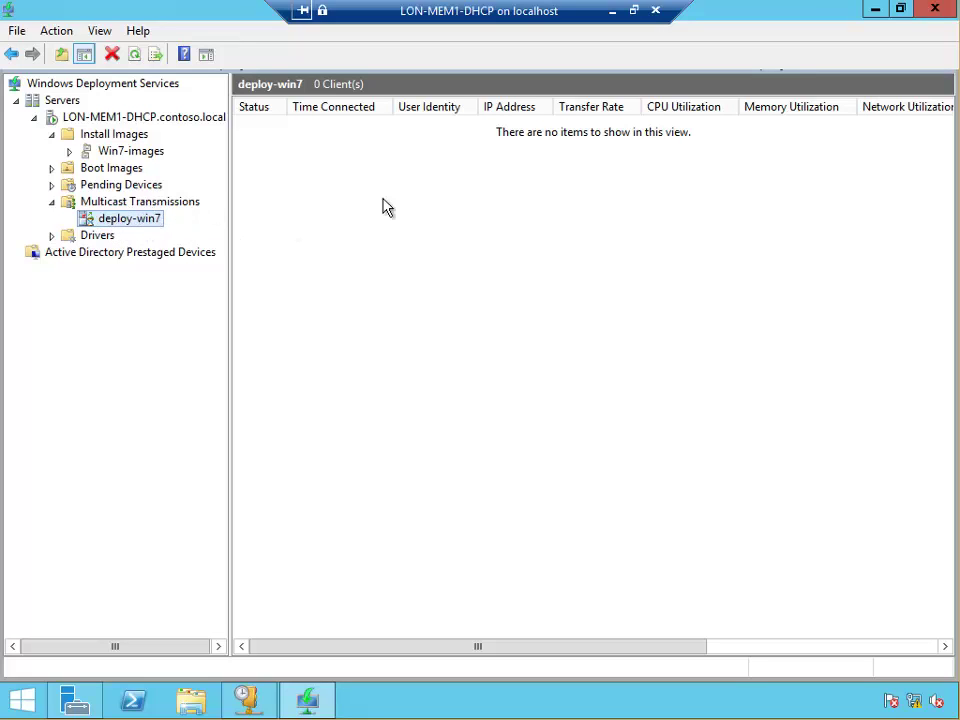
Minimize the LON-MEM1-DHCP remote session so Hyper-V Manager's machine list, with Bare-Machine running, shows.
click(396, 169)
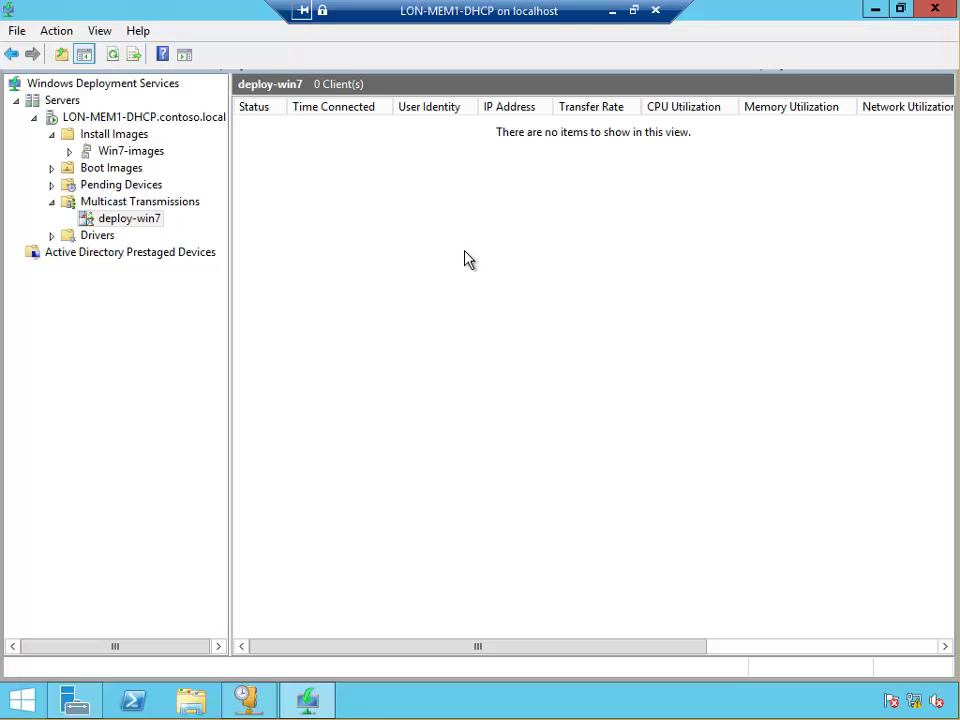
click(610, 12)
Start the New Virtual Machine wizard and name the machine Multicast-test1.
click(294, 255)
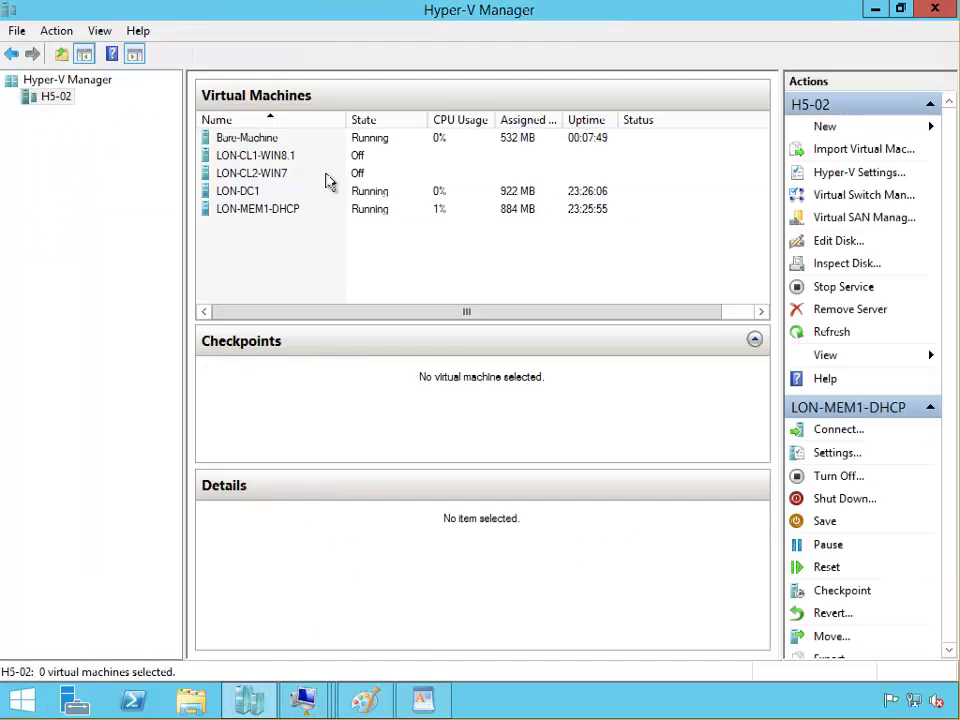
click(820, 128)
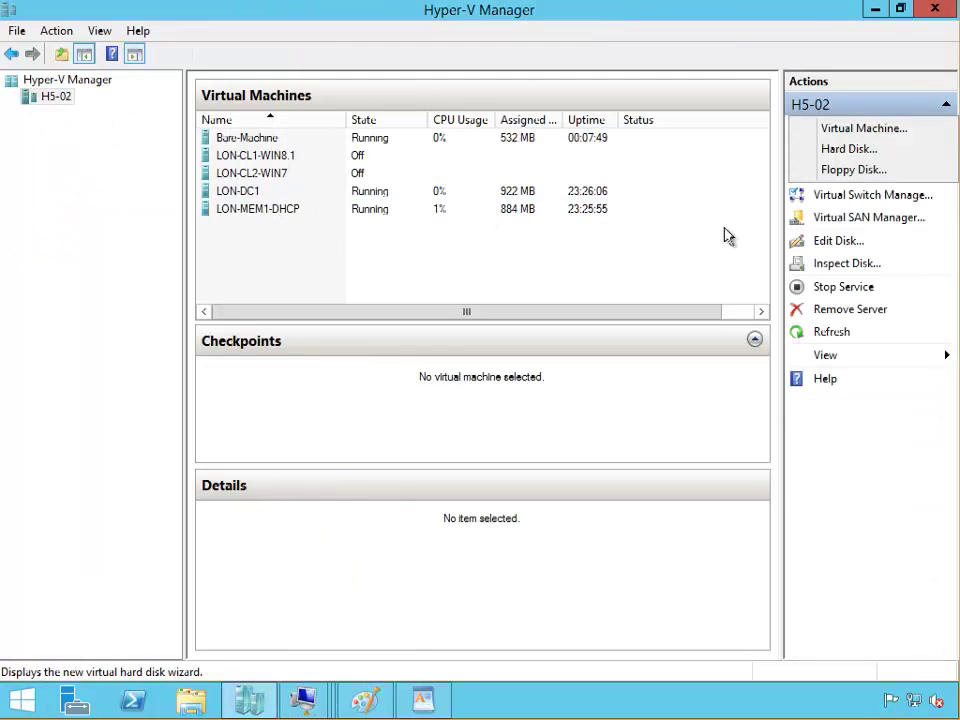
click(800, 127)
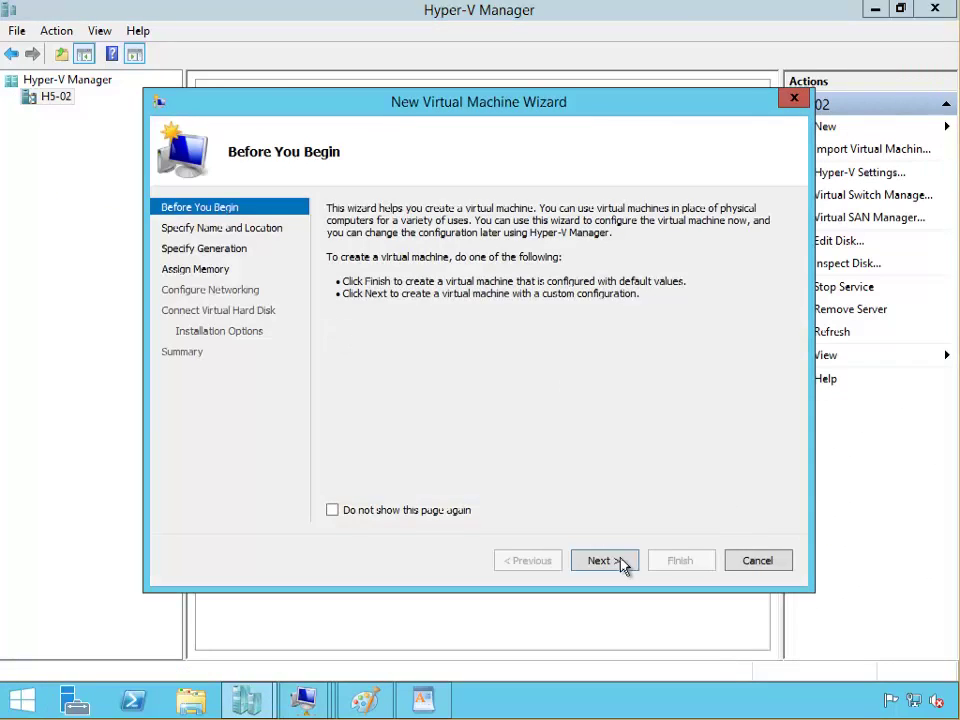
click(615, 562)
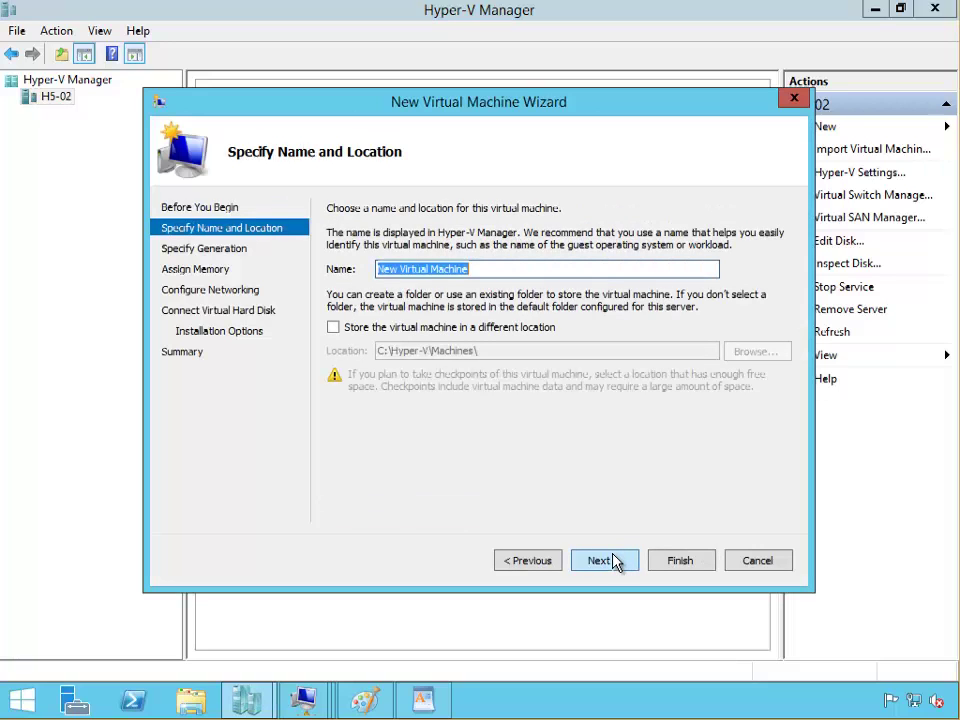
text(Multicast-test1)
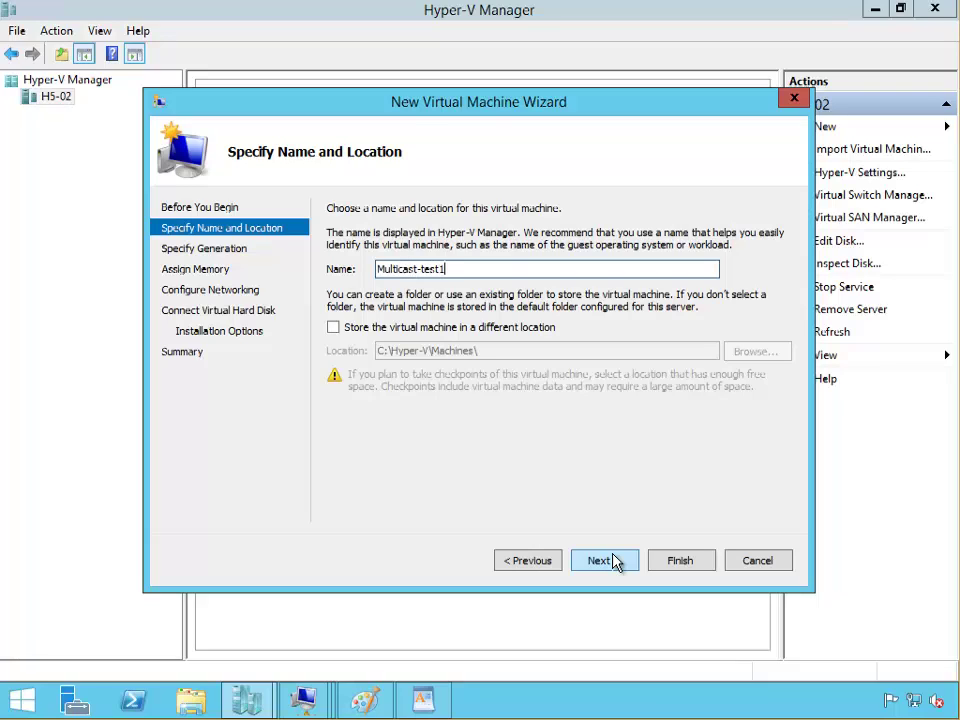
key(ctrl+a)
key(ctrl+c)
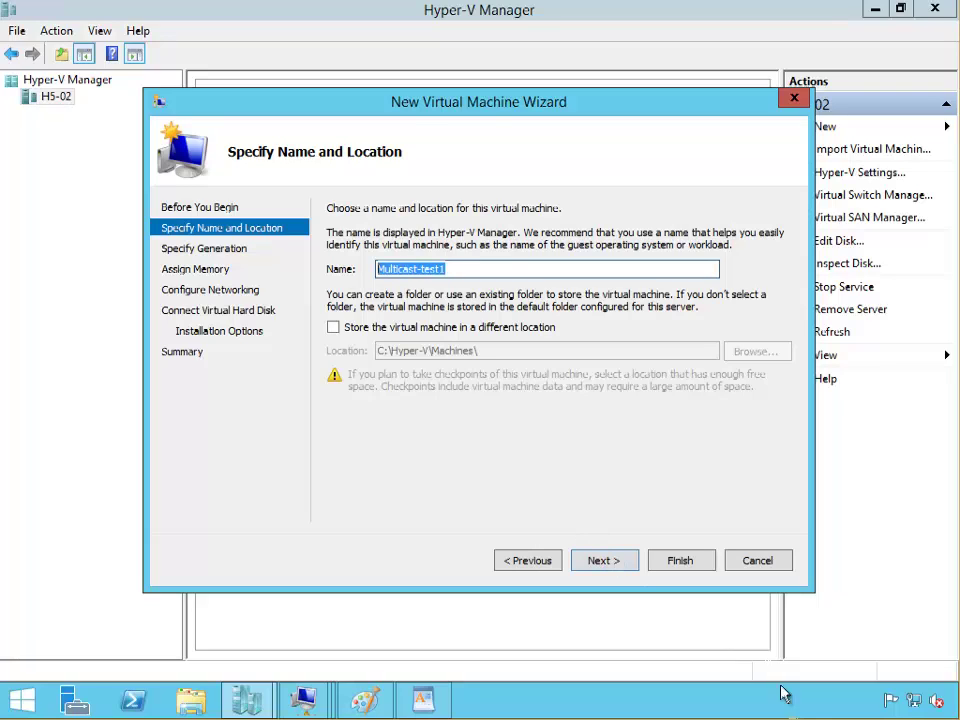
click(622, 571)
Keep the default generation, enable dynamic memory, leave networking unconnected, keep the default disk, and finish.
click(602, 560)
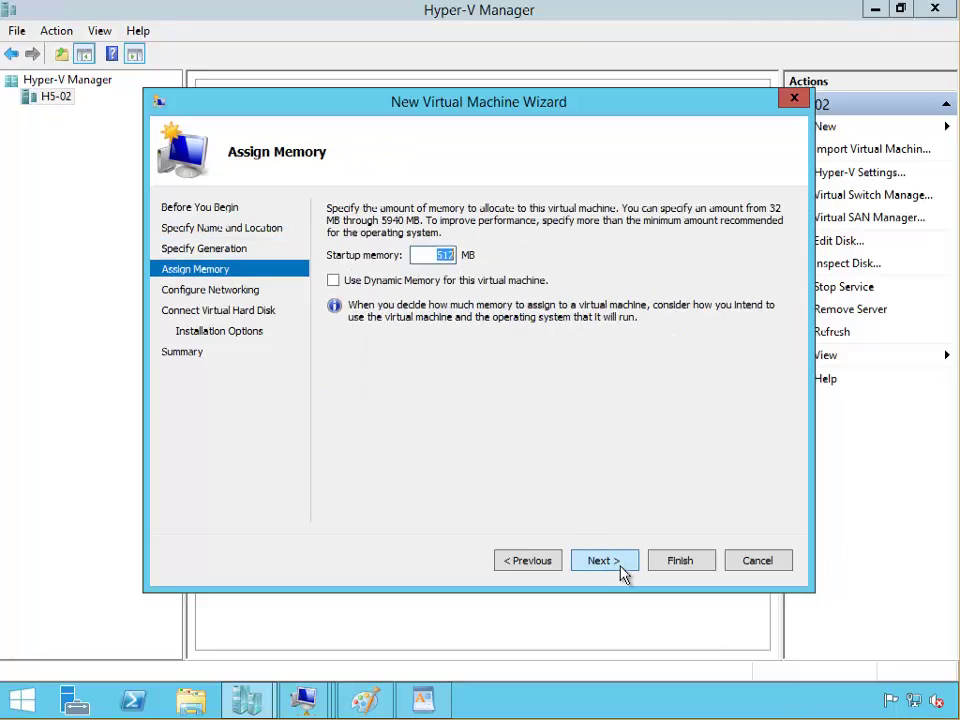
click(506, 283)
click(625, 560)
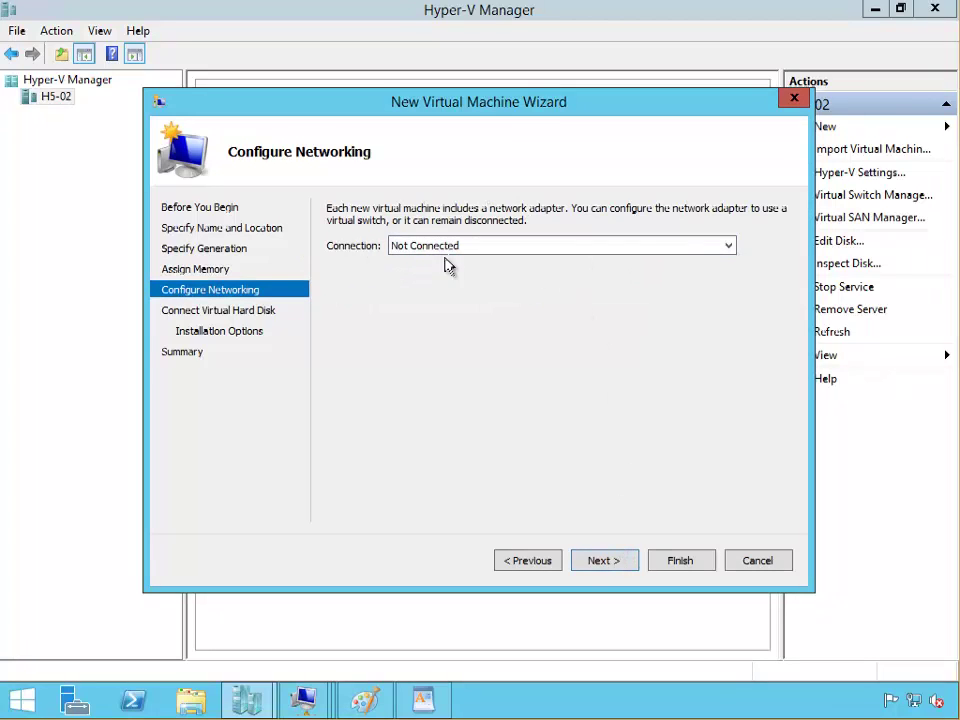
click(602, 562)
click(602, 563)
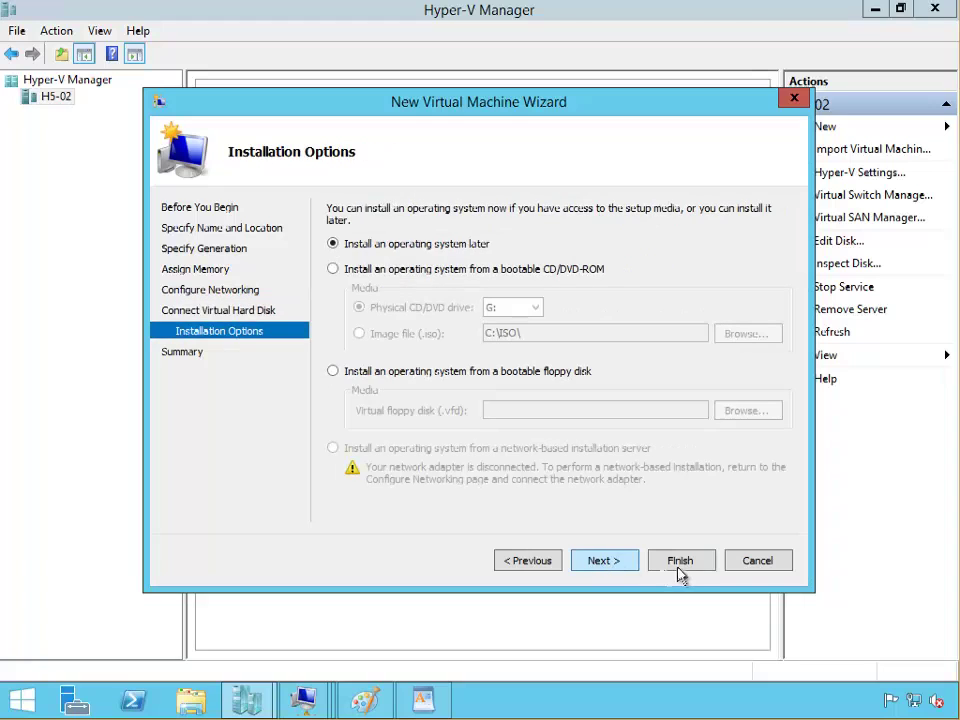
click(684, 567)
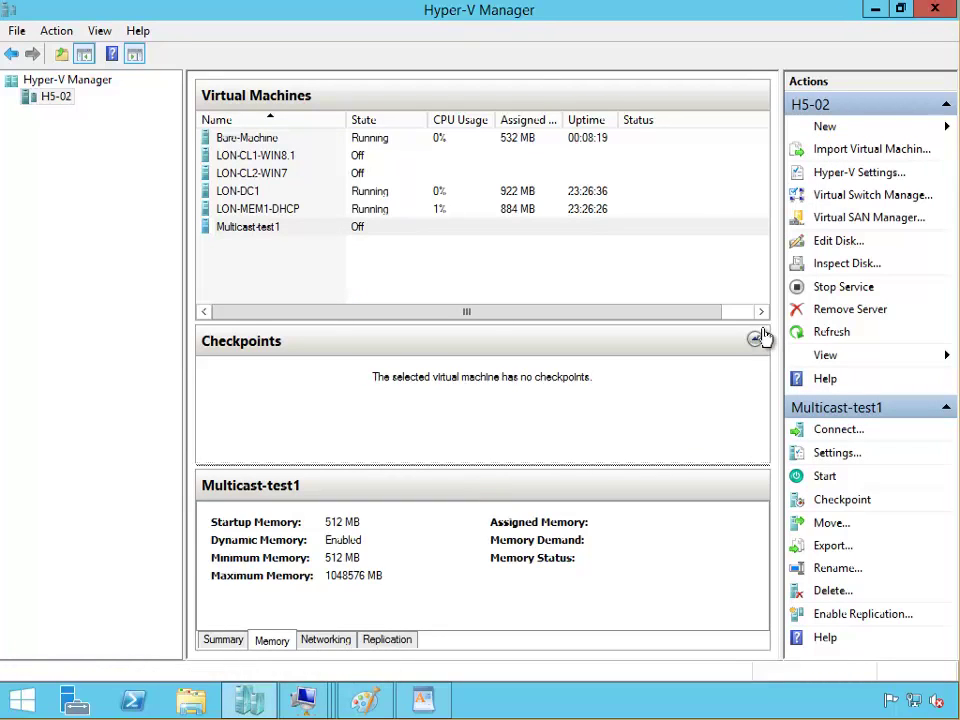
Start another new virtual machine, paste in the name Multicast-test2, and page through the defaults.
click(803, 128)
click(825, 127)
click(605, 558)
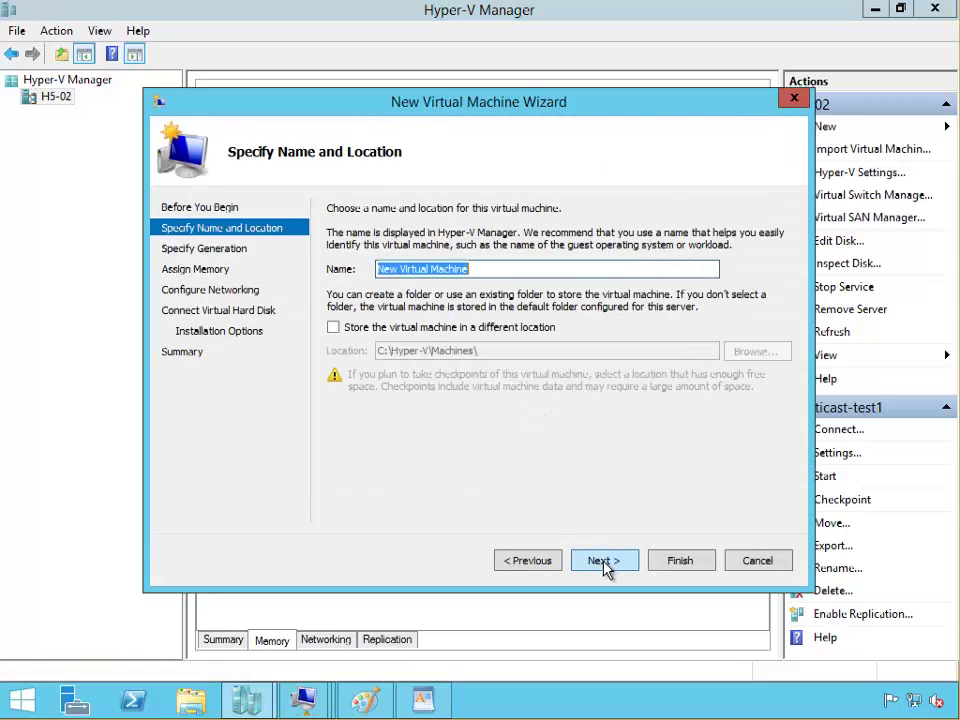
key(ctrl+v)
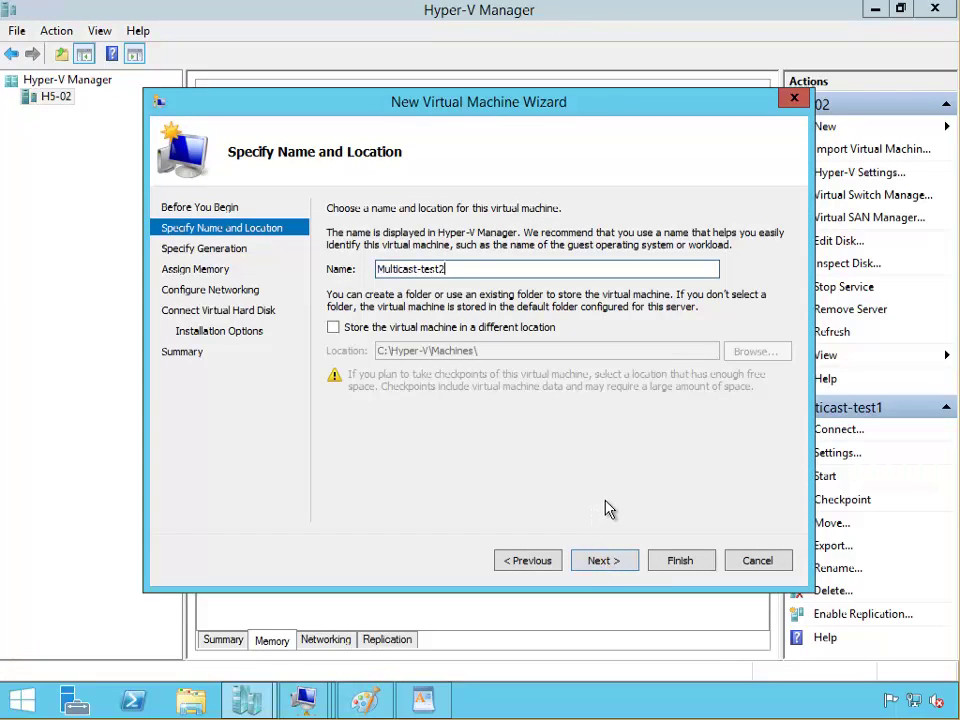
click(614, 566)
click(614, 566)
click(614, 567)
click(614, 566)
Recheck the 512 MB dynamic memory page, leave the network unconnected, keep the default disk, and finish.
click(531, 566)
click(531, 566)
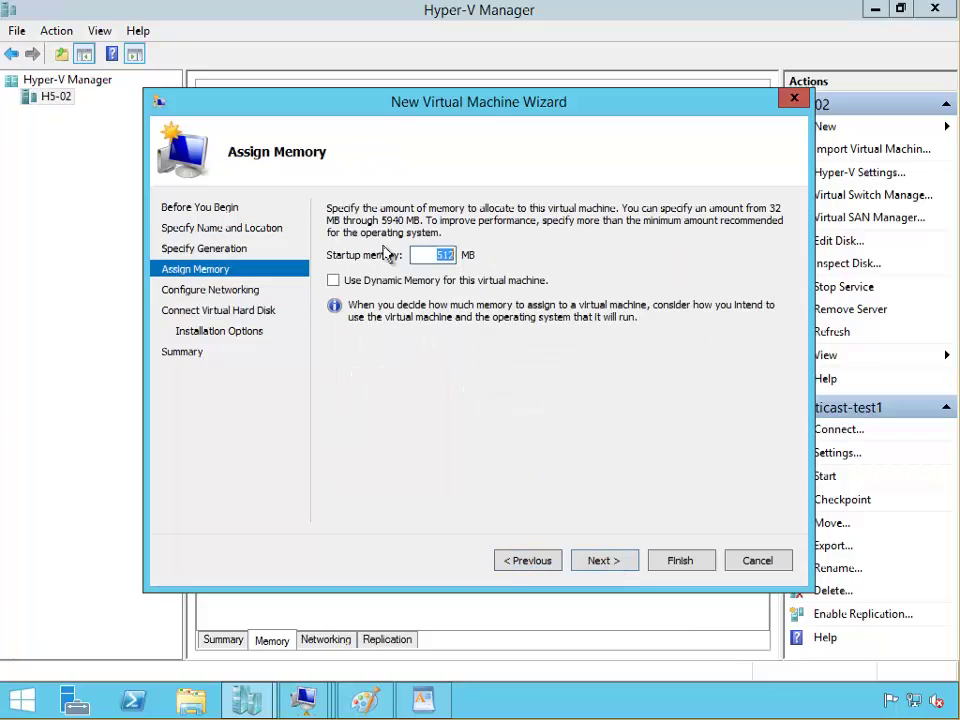
click(600, 560)
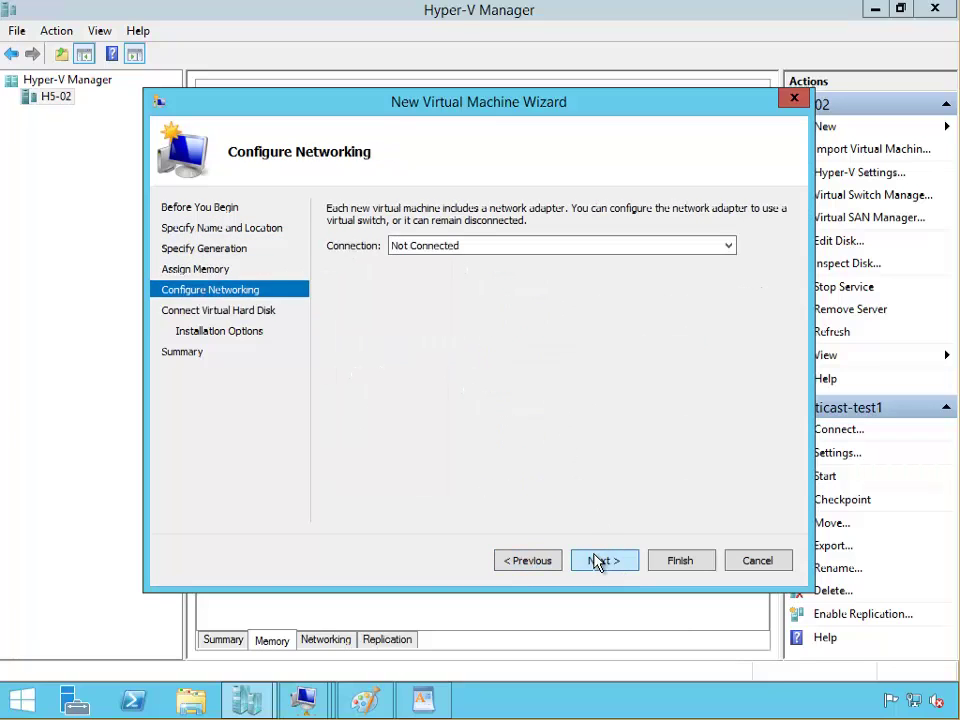
click(599, 561)
click(600, 561)
click(680, 566)
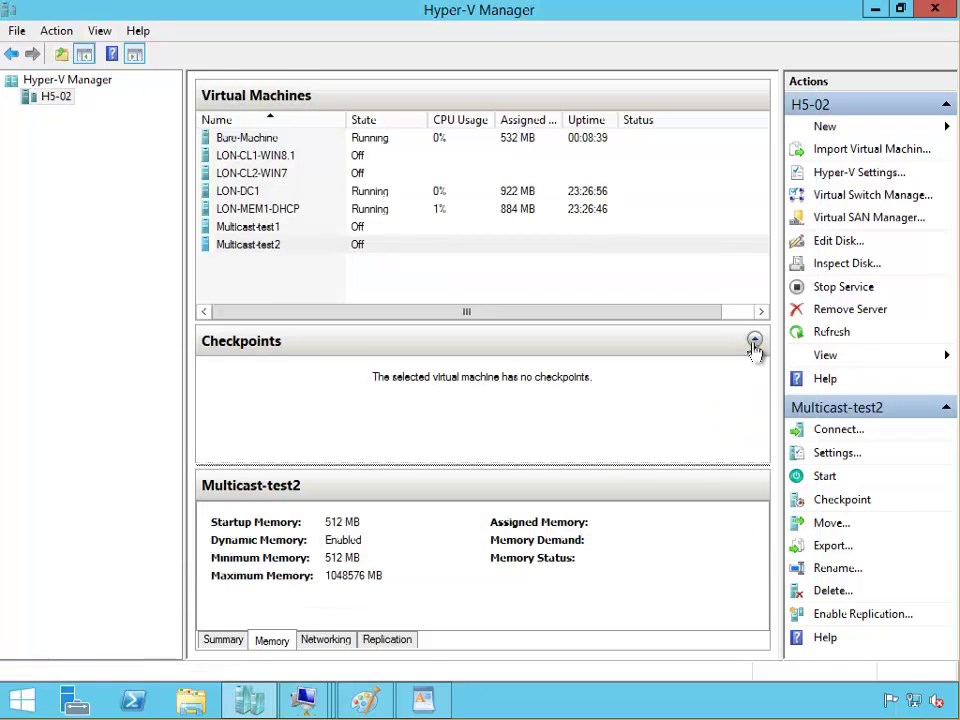
Open Multicast-test1's settings and remove its standard network adapter.
click(754, 340)
click(225, 226)
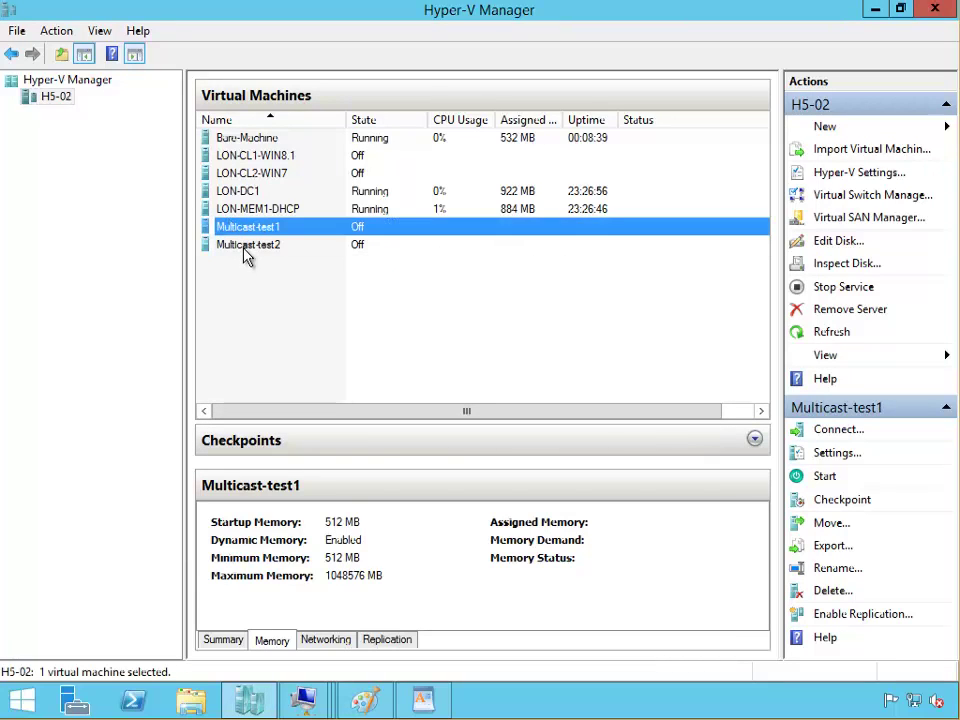
click(245, 248)
click(252, 228)
right_click(255, 228)
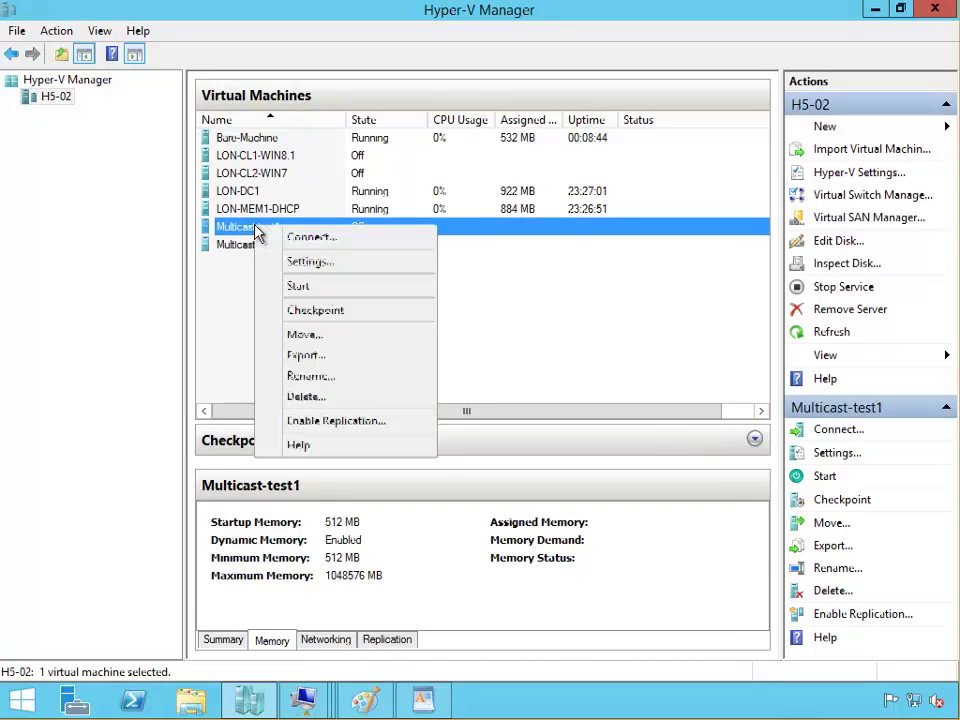
click(289, 263)
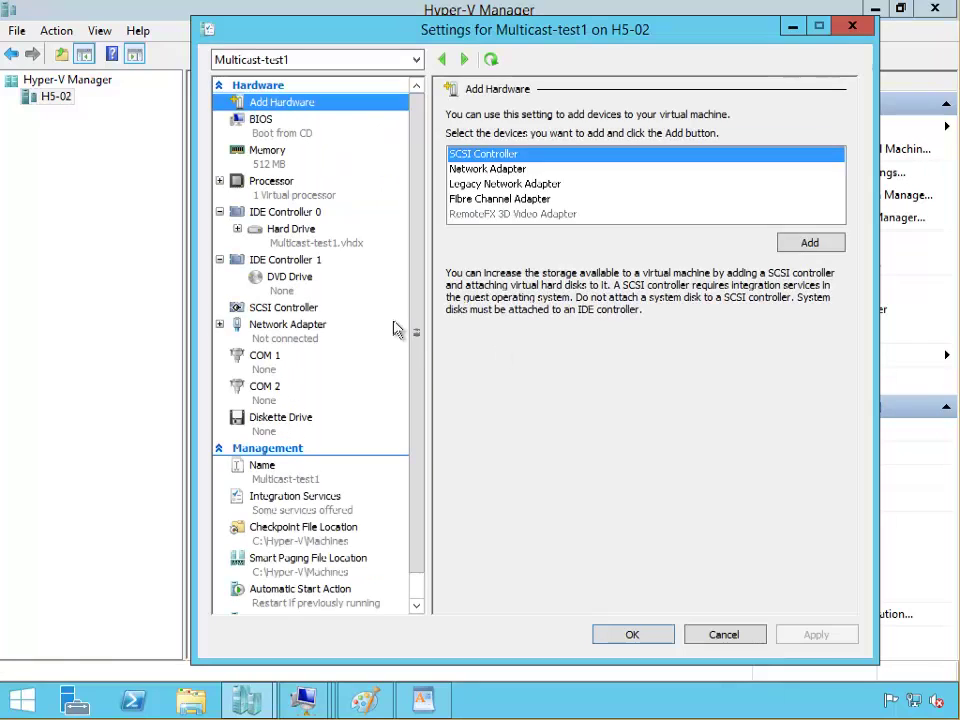
click(295, 332)
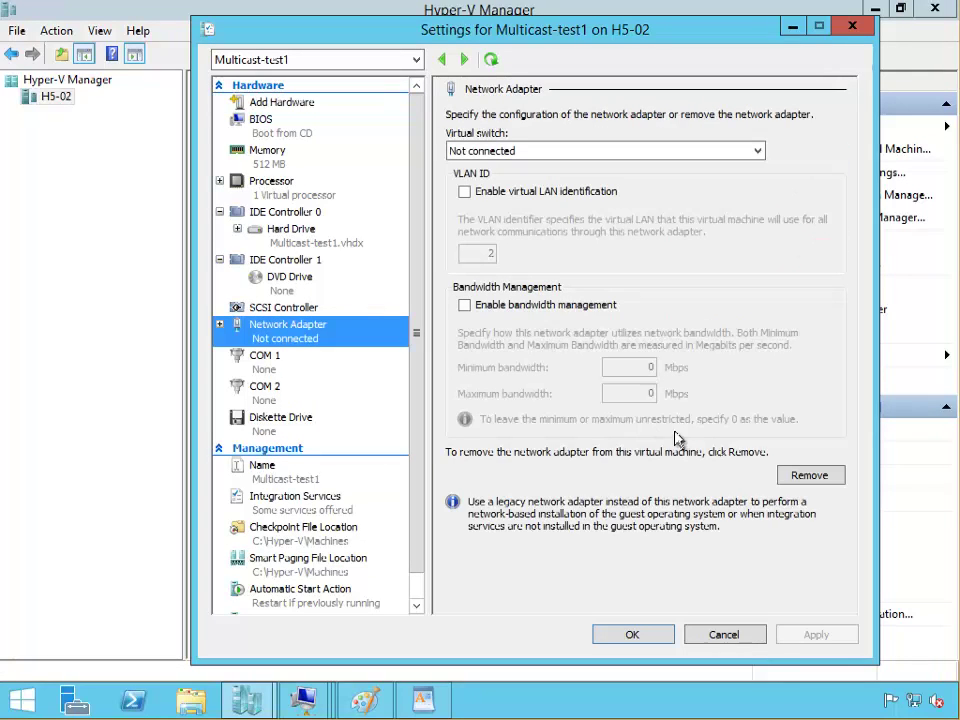
click(812, 477)
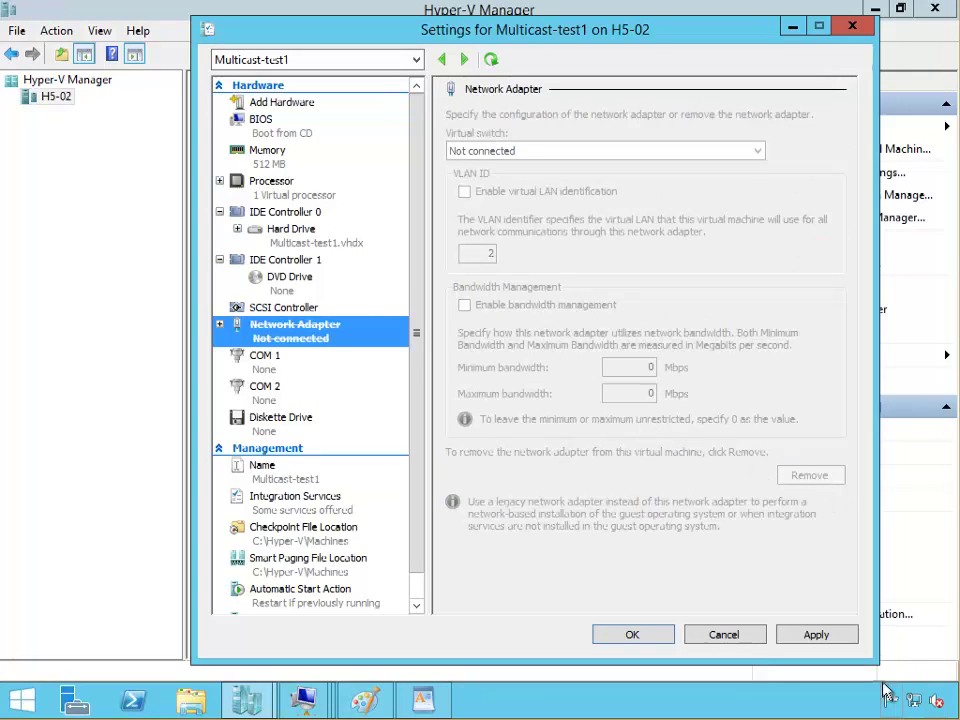
click(816, 632)
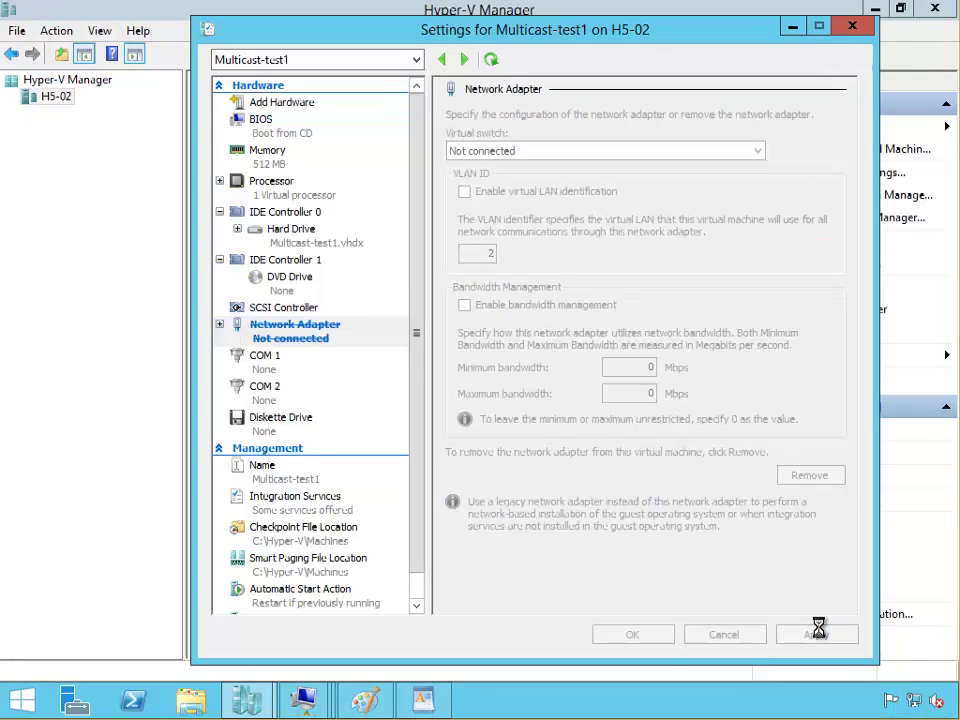
Add a legacy network adapter on the LON-SW switch to Multicast-test1 and save.
click(263, 104)
click(497, 185)
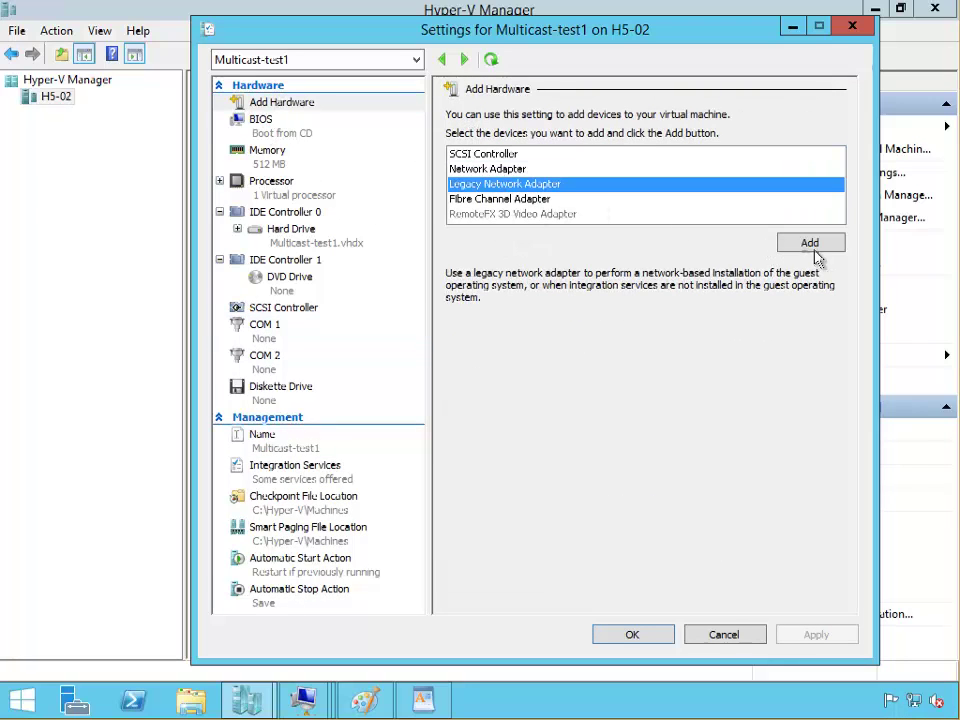
click(812, 247)
click(512, 152)
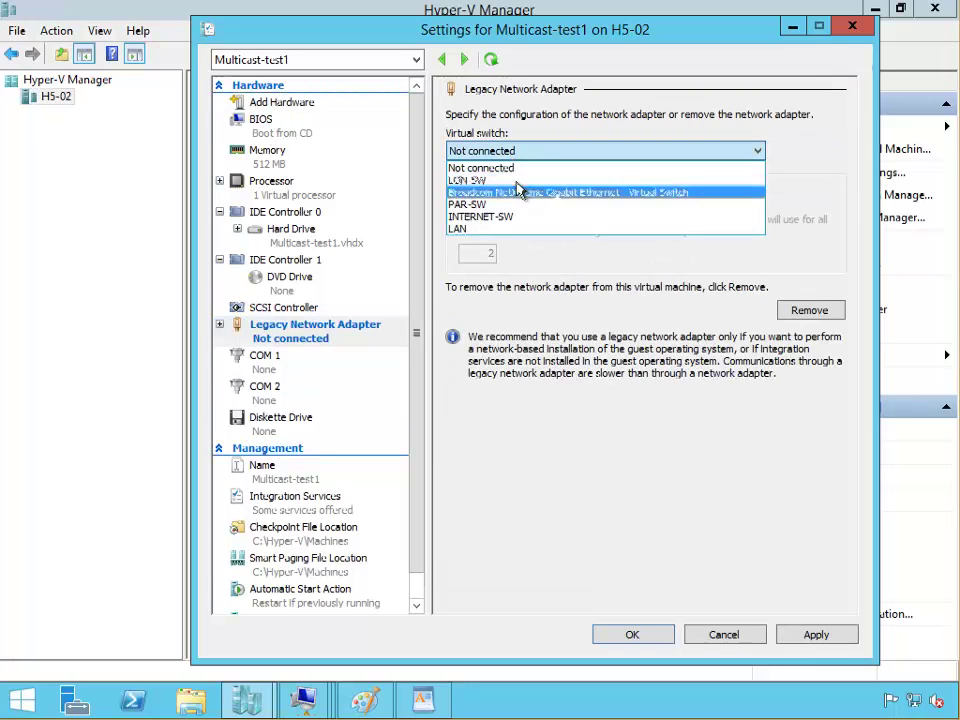
click(555, 180)
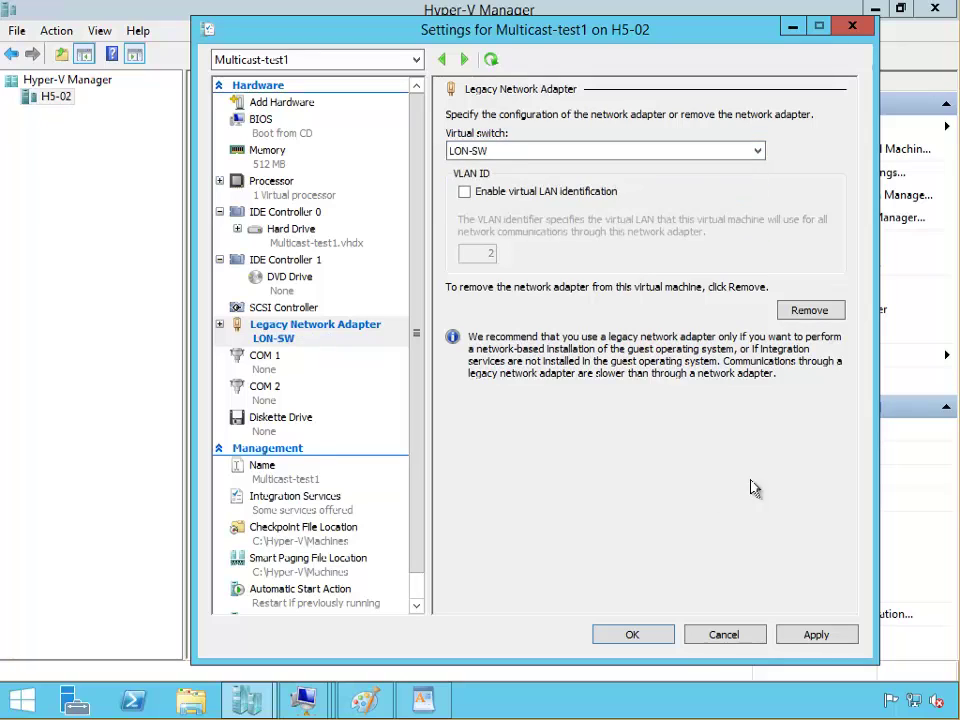
click(645, 636)
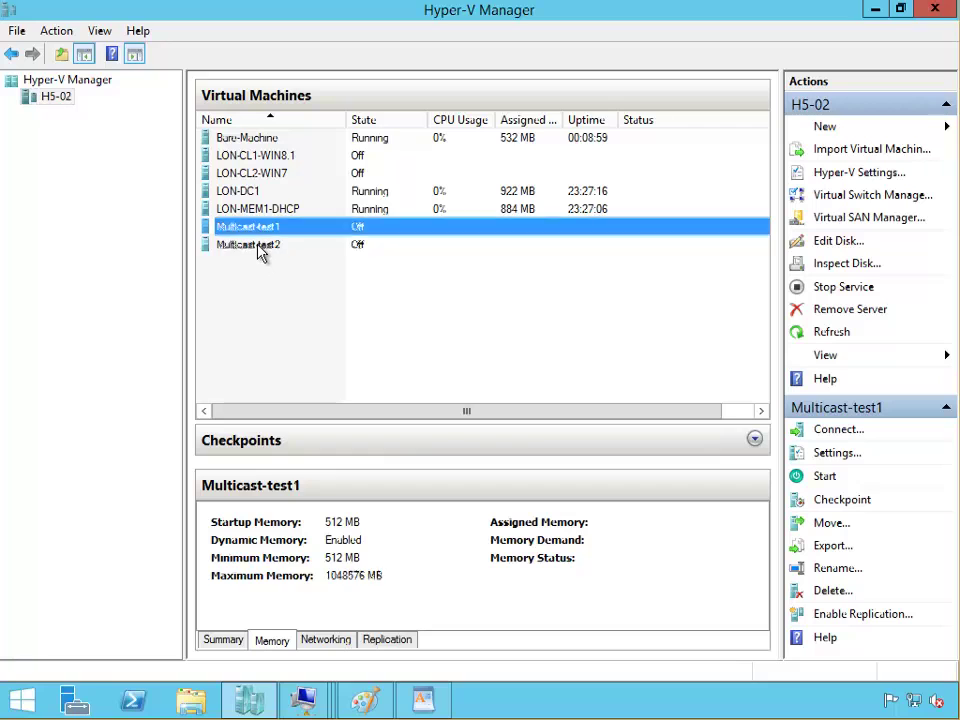
Replace Multicast-test2's network adapter with a legacy network adapter connected to LON-SW.
right_click(258, 248)
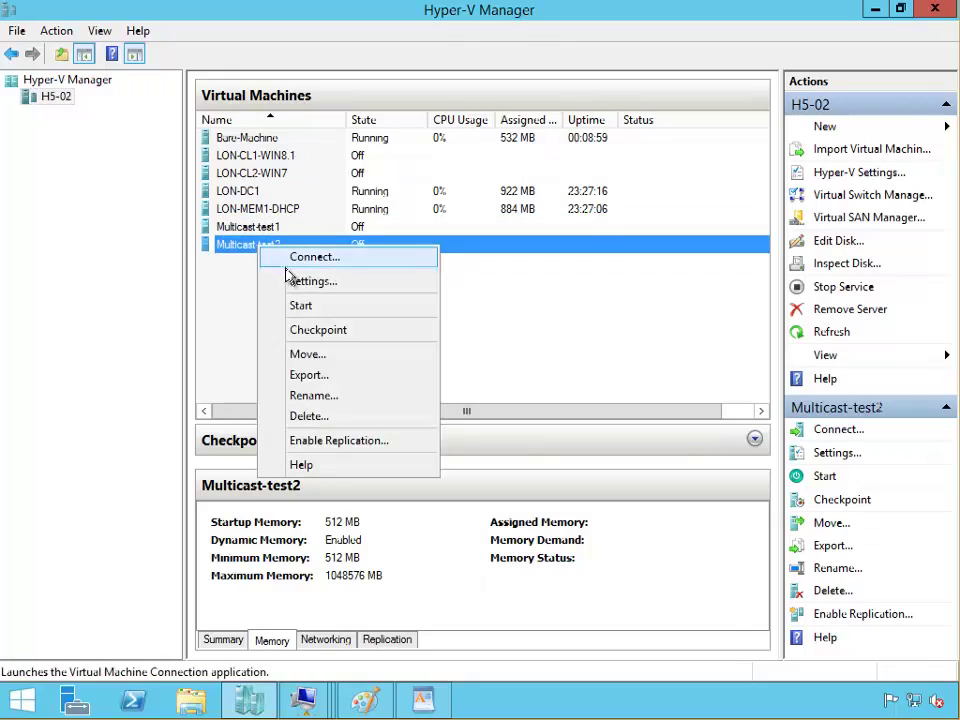
click(304, 281)
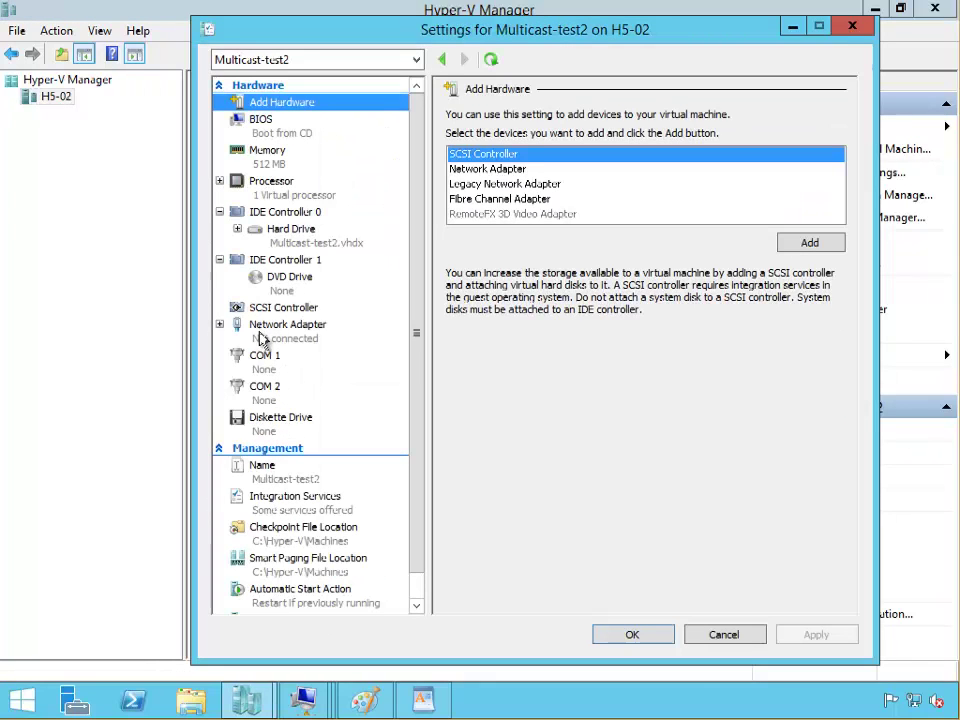
click(262, 334)
click(812, 477)
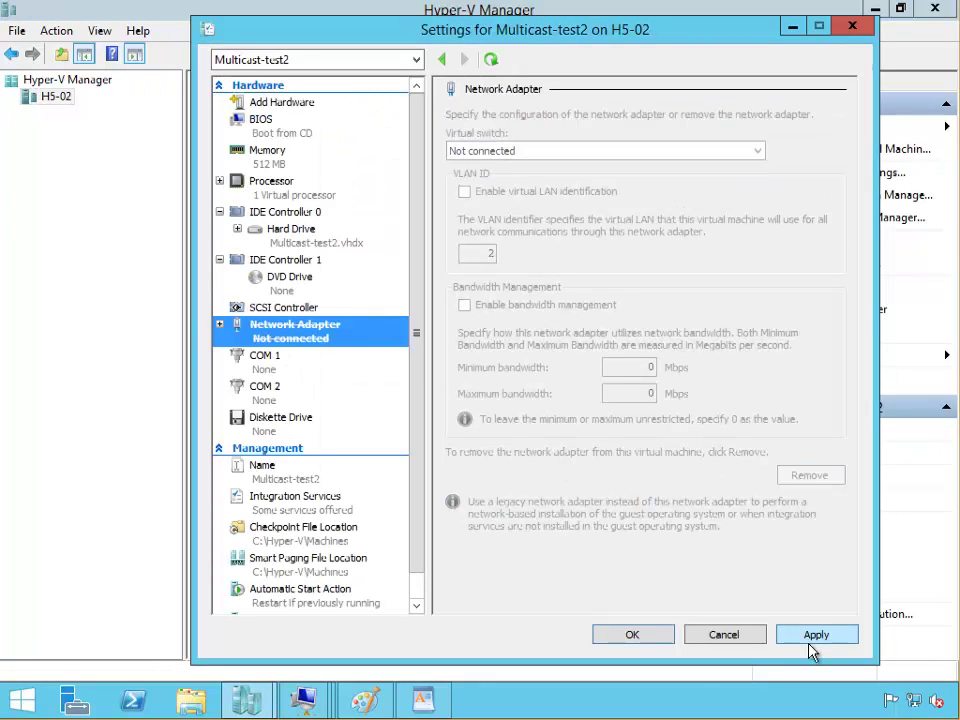
click(814, 634)
click(278, 104)
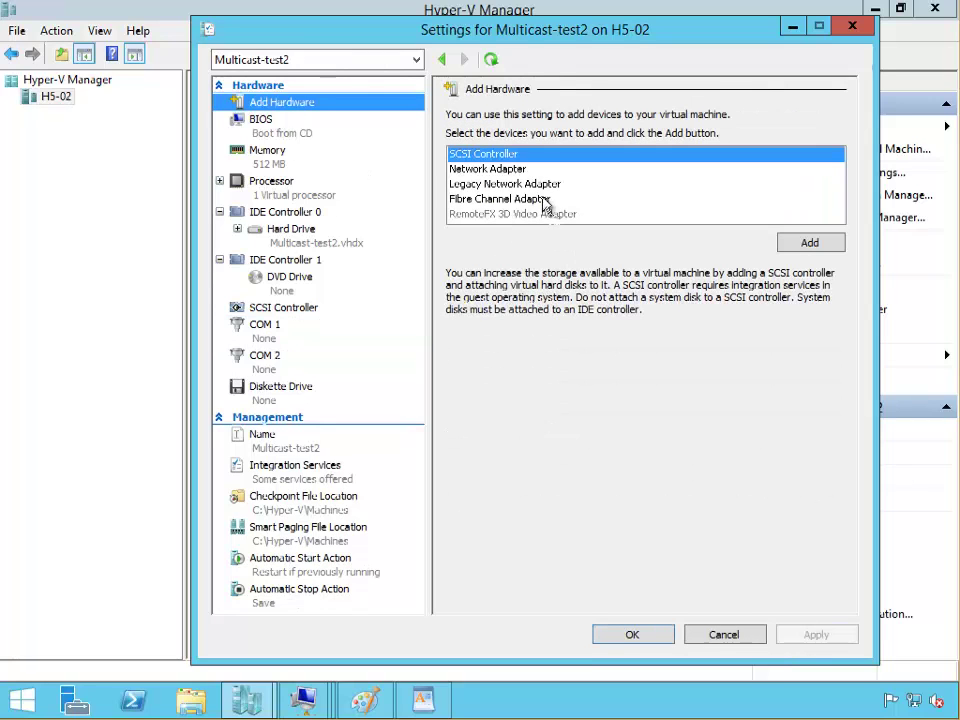
click(531, 185)
click(809, 245)
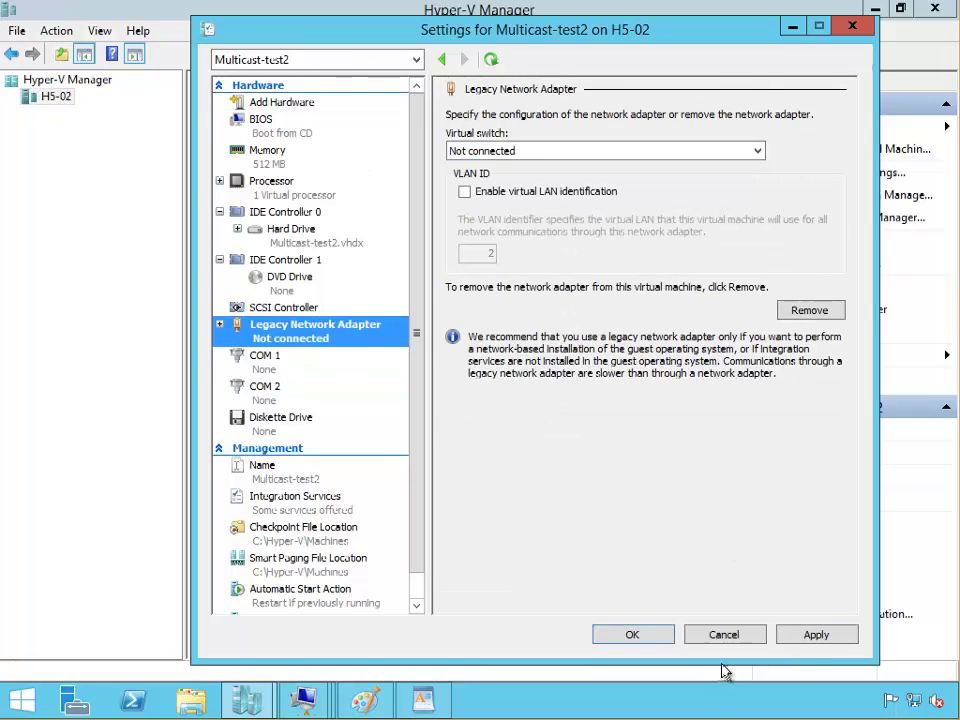
click(572, 152)
click(561, 181)
click(641, 635)
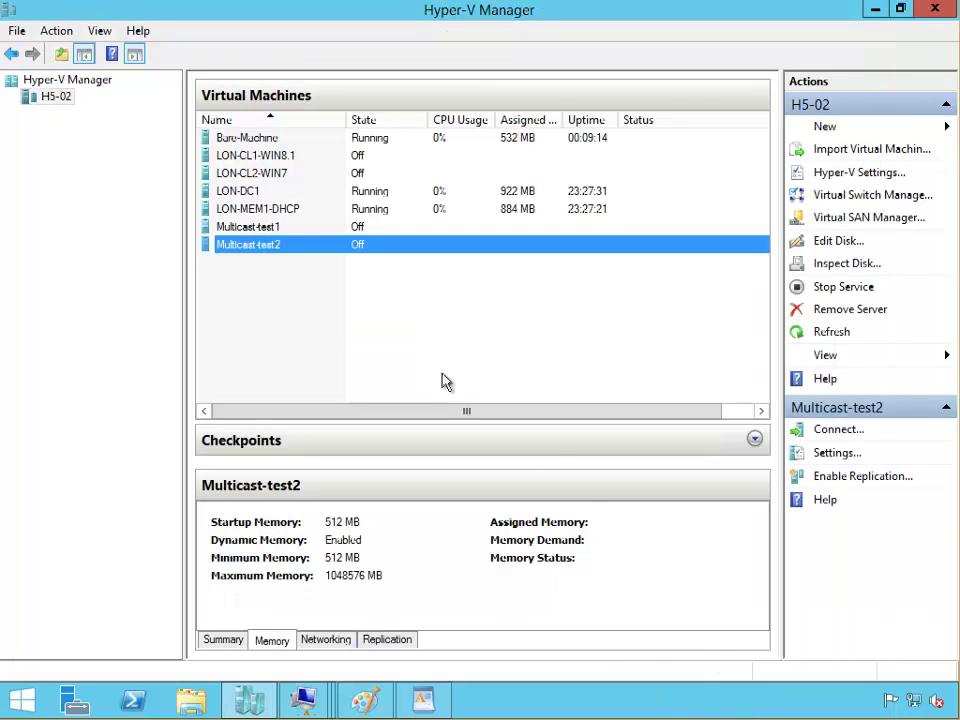
Connect to Multicast-test1, power it on, and press F12 to PXE-boot from 10.10.0.20.
right_click(252, 226)
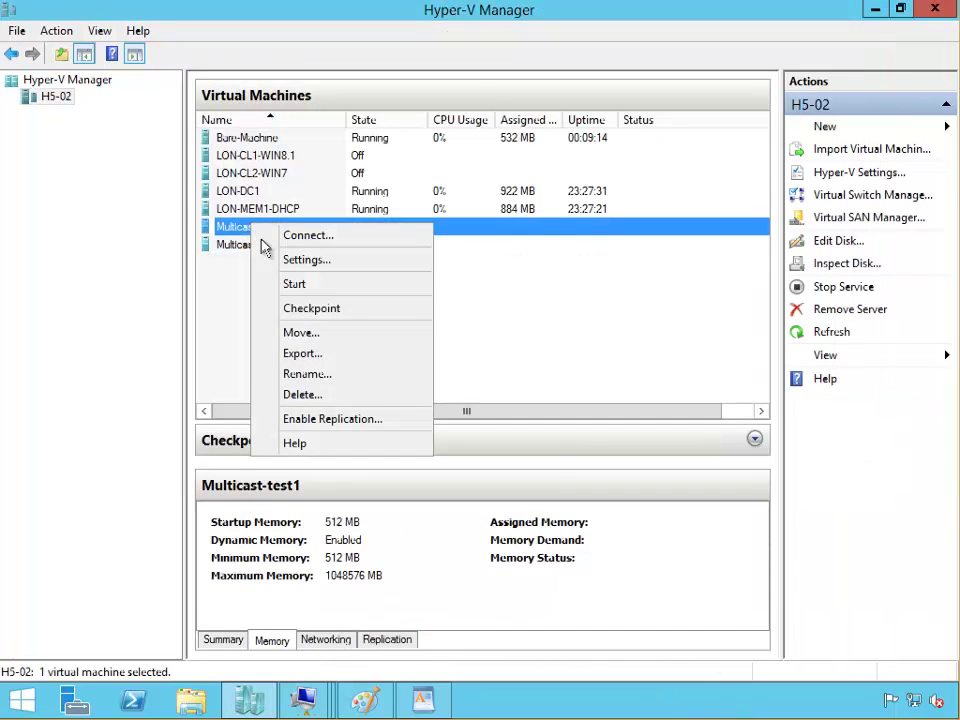
click(308, 236)
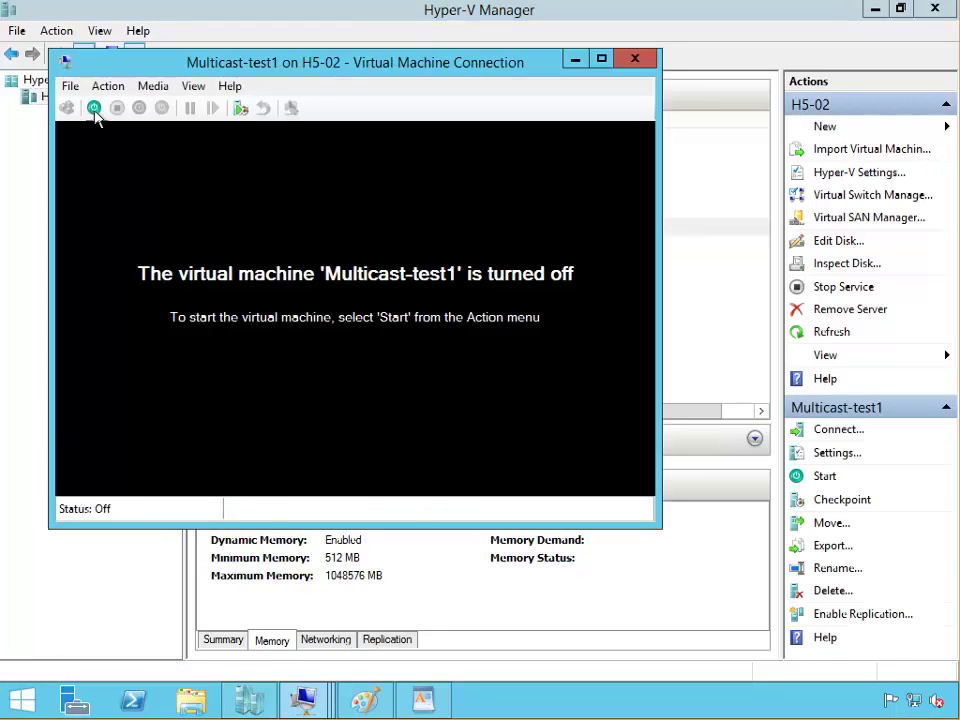
click(94, 108)
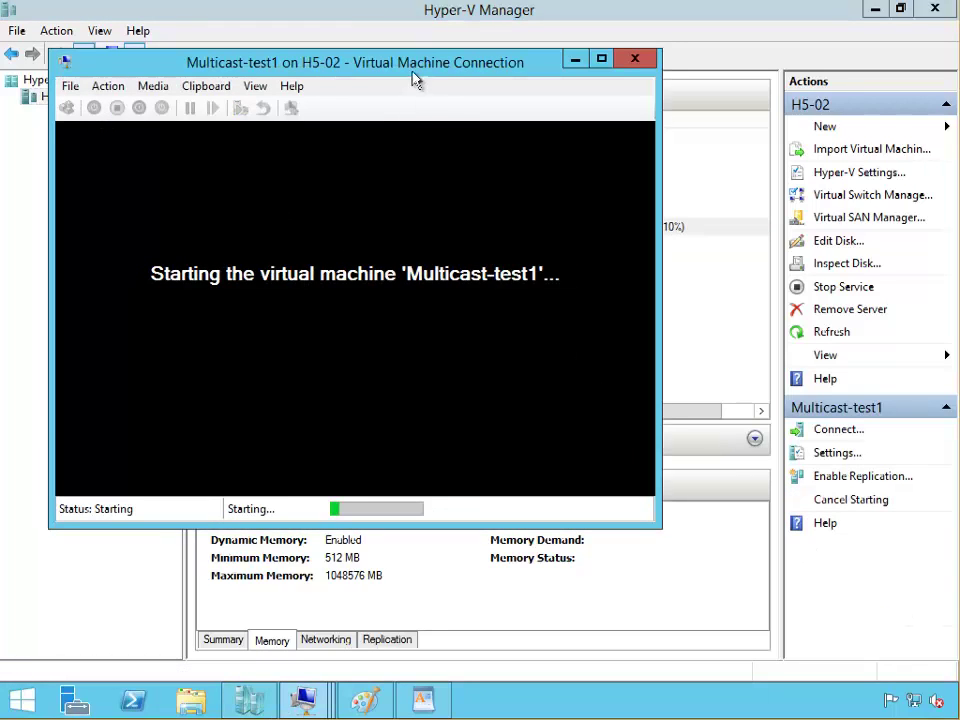
drag(415, 71, 375, 17)
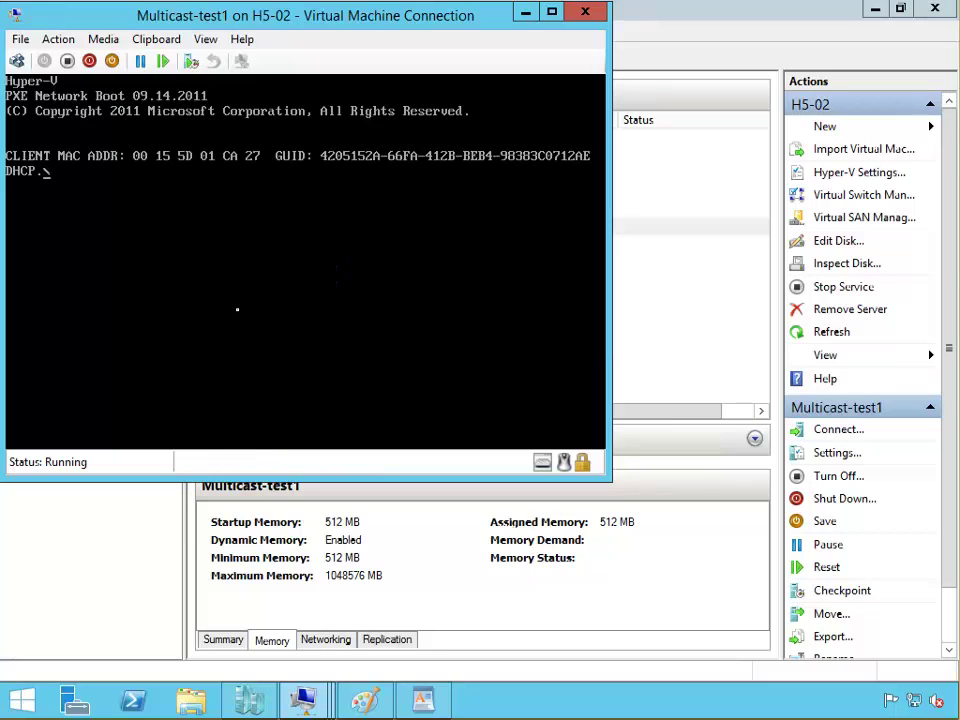
key(F12)
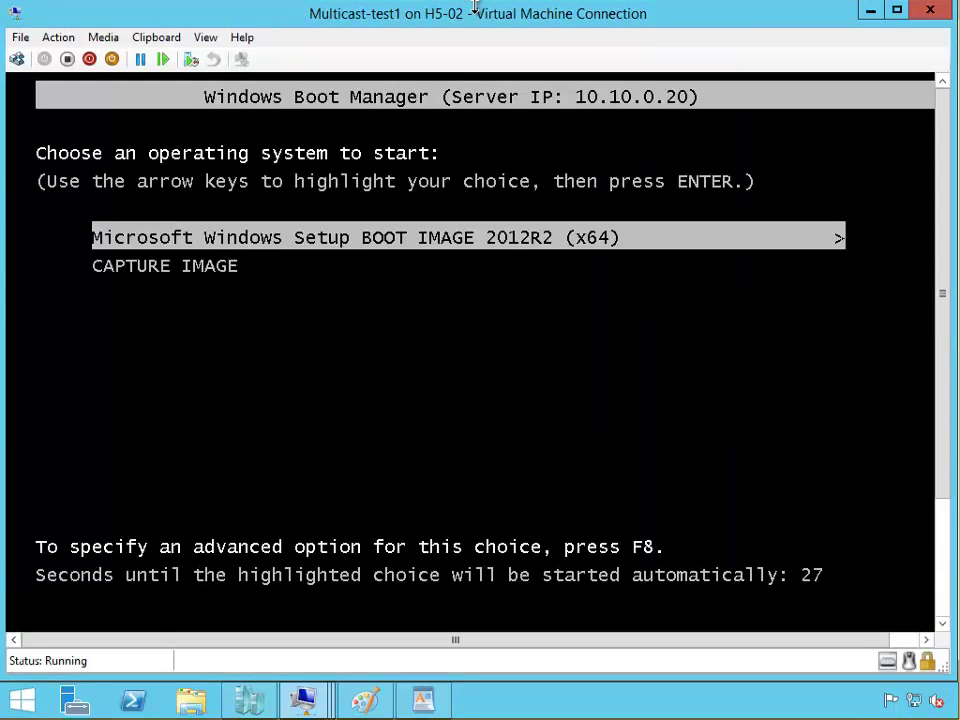
Make the console full screen and boot the Microsoft Windows Setup BOOT IMAGE 2012R2 (x64) entry.
double_click(347, 22)
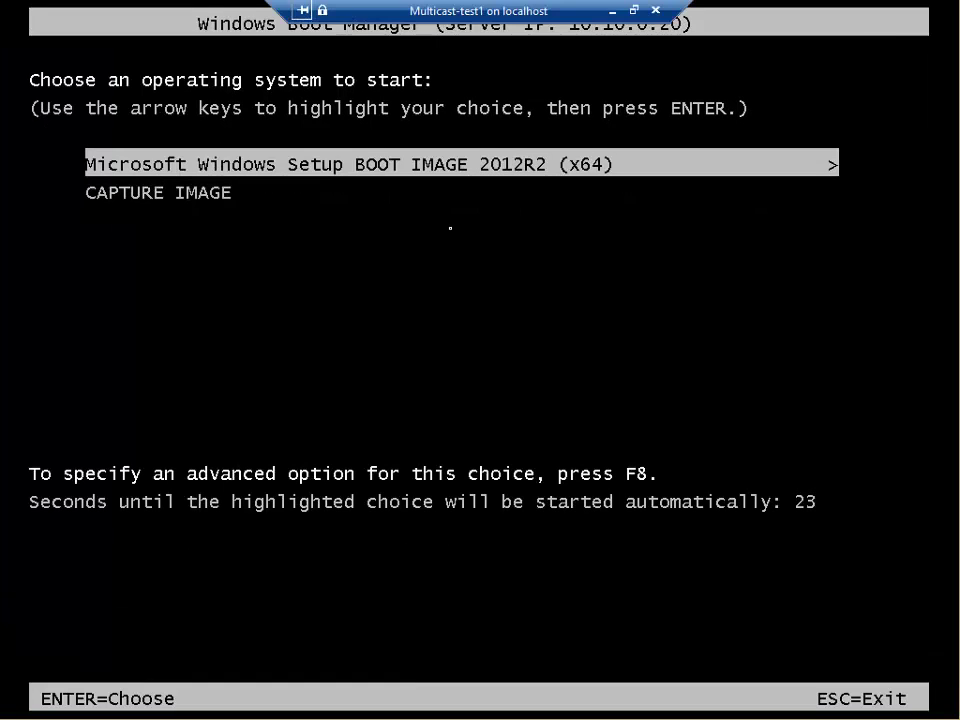
key(Down)
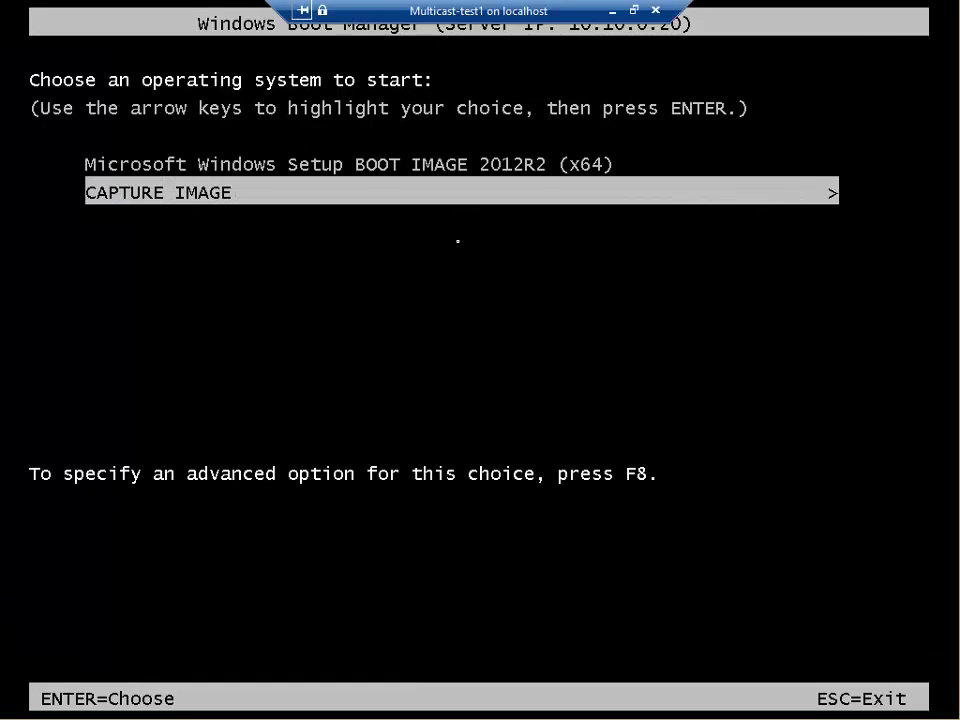
key(Up)
key(Down)
key(Up)
key(Return)
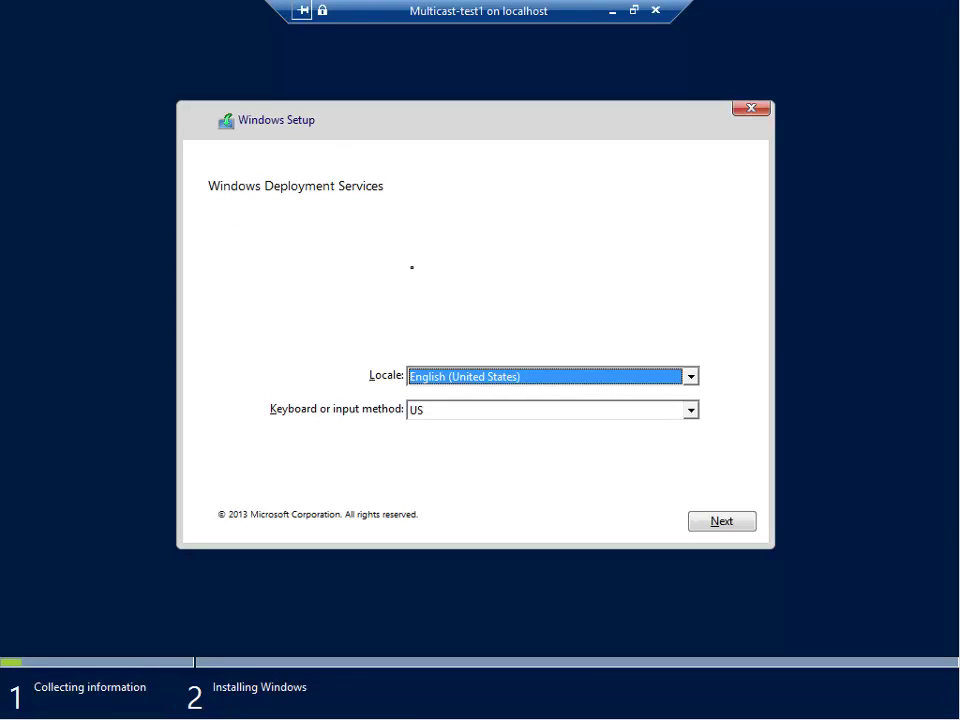
Set the Setup locale to English (United Kingdom) and continue.
click(689, 377)
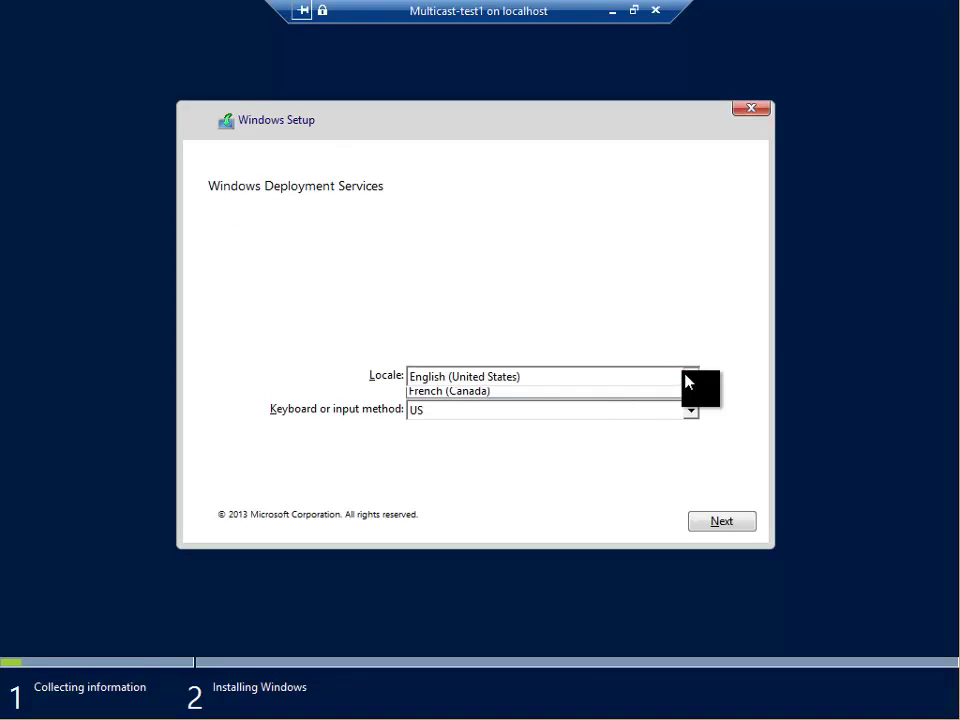
click(690, 398)
click(671, 399)
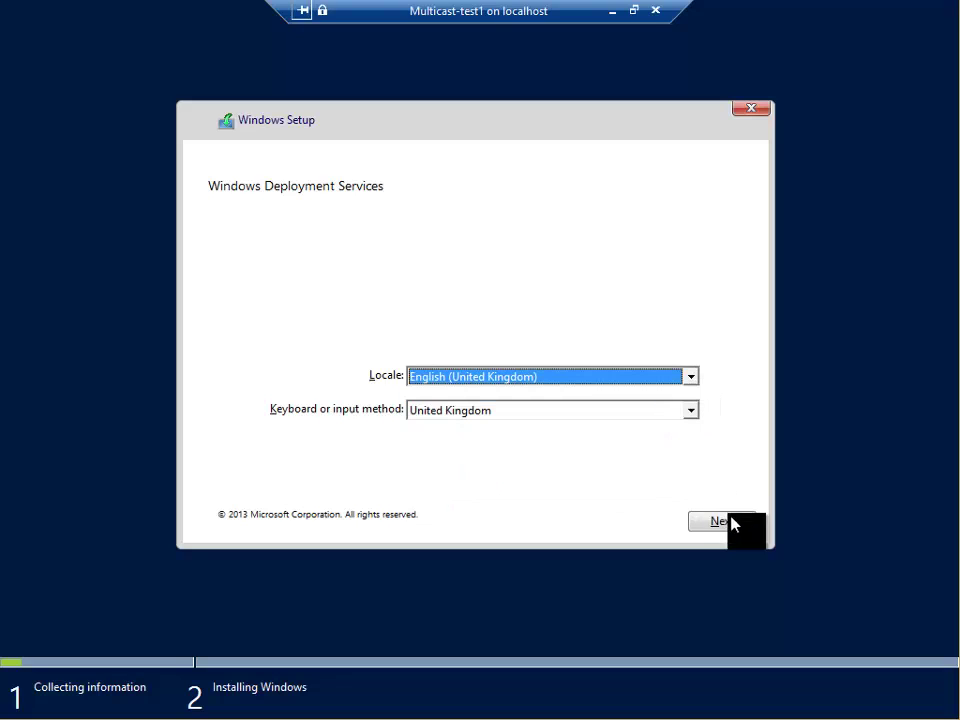
click(737, 522)
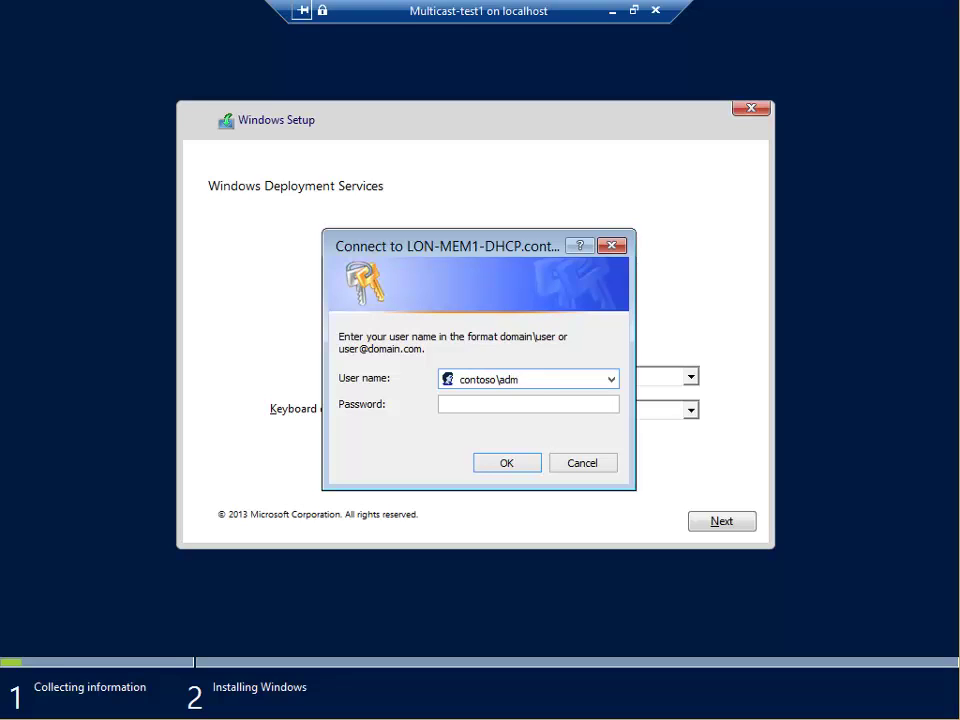
Sign in with the domain administrator credentials, choose win7-best-image, and install to Drive 0.
text(contoso\administrator)
key(Tab)
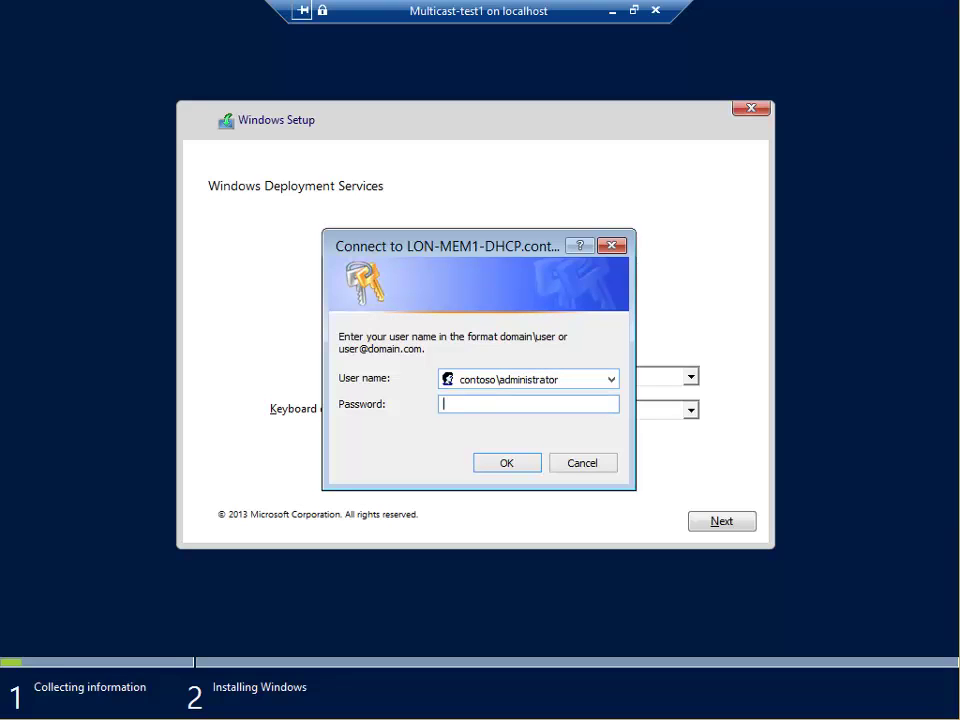
key(Return)
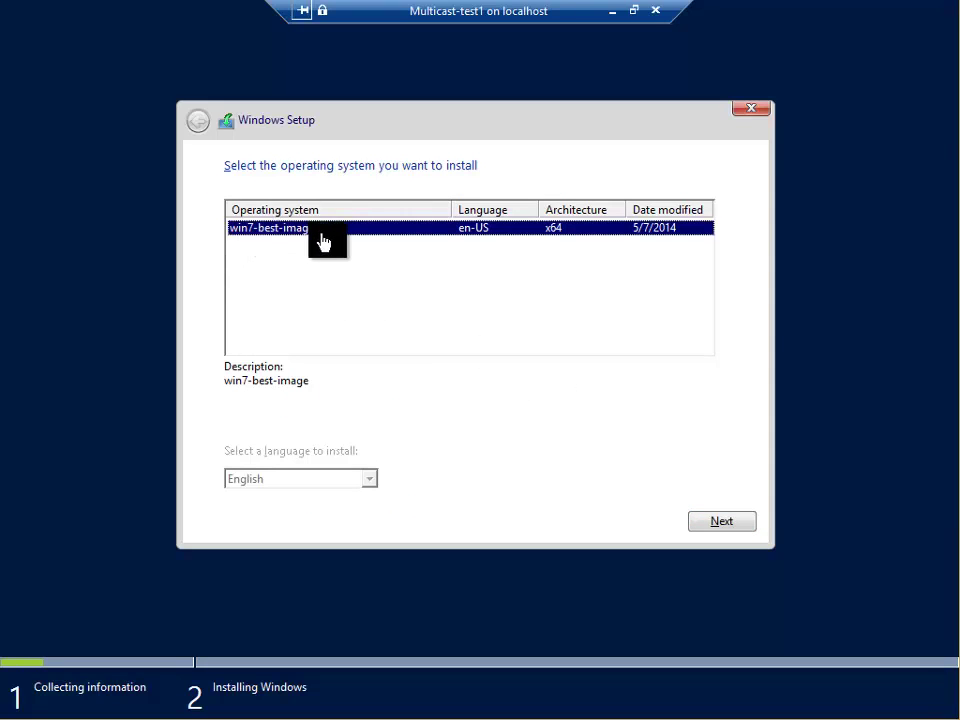
click(705, 531)
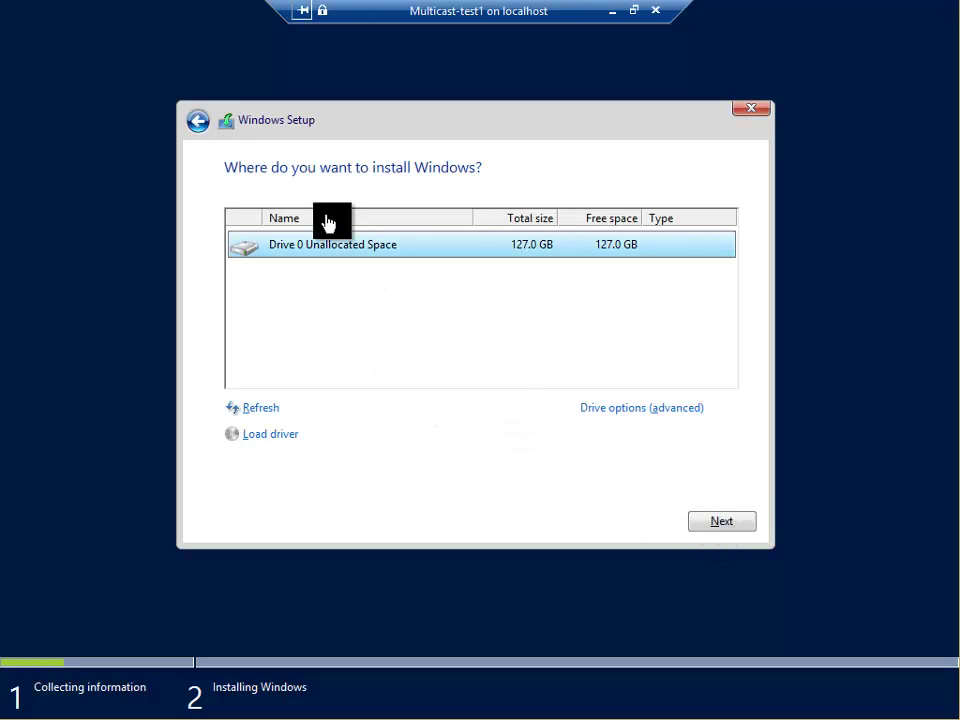
click(716, 524)
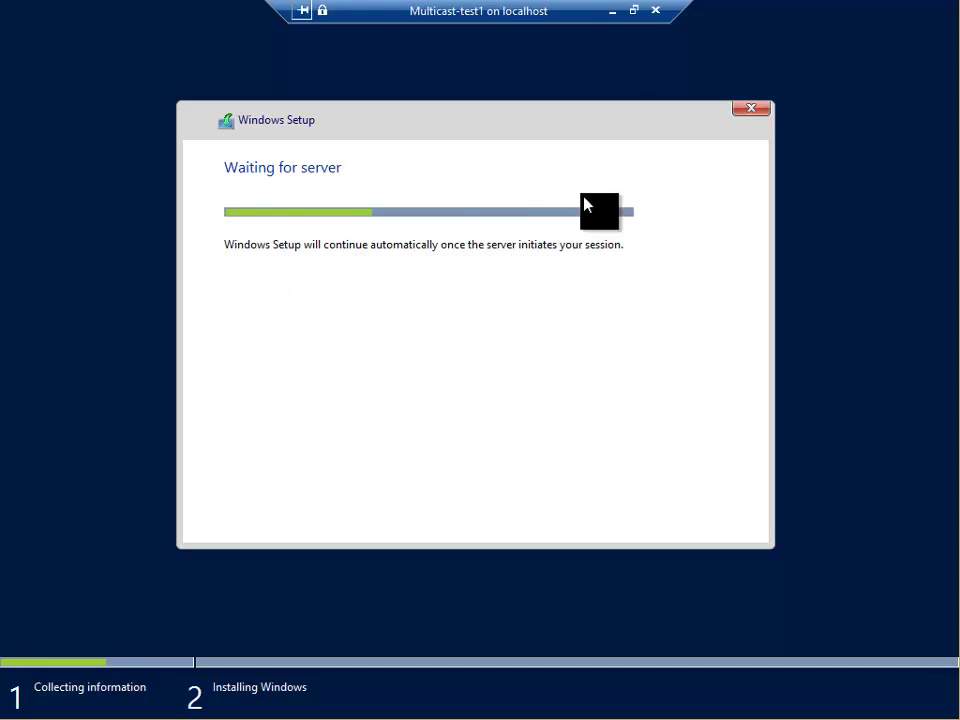
Open the LON-MEM1-DHCP deployment console and expand Multicast Transmissions to deploy-win7's clients.
click(612, 11)
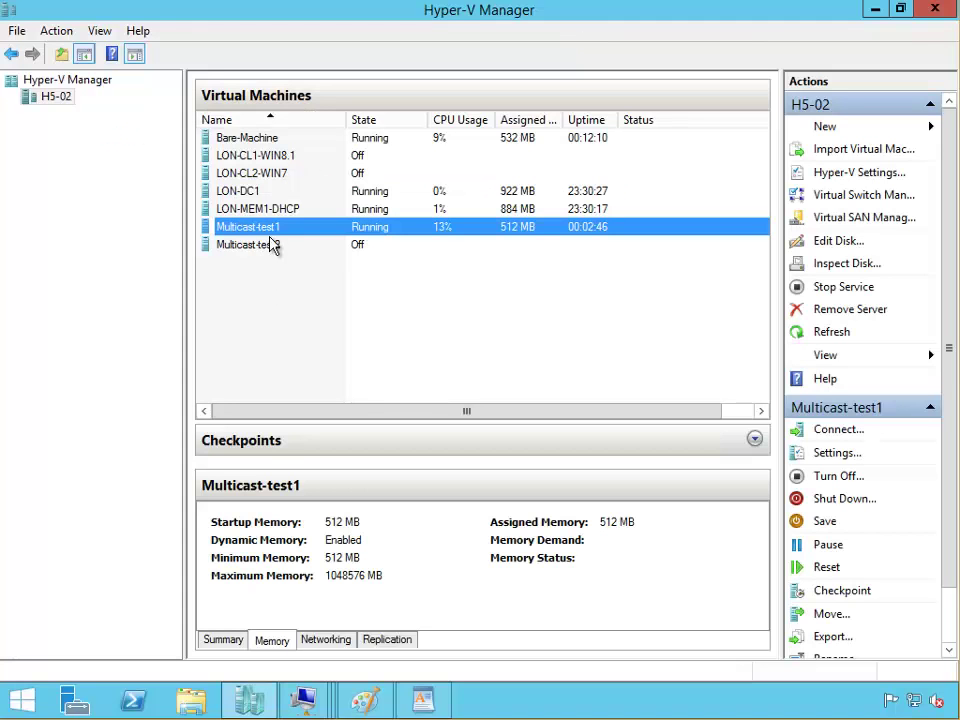
double_click(279, 212)
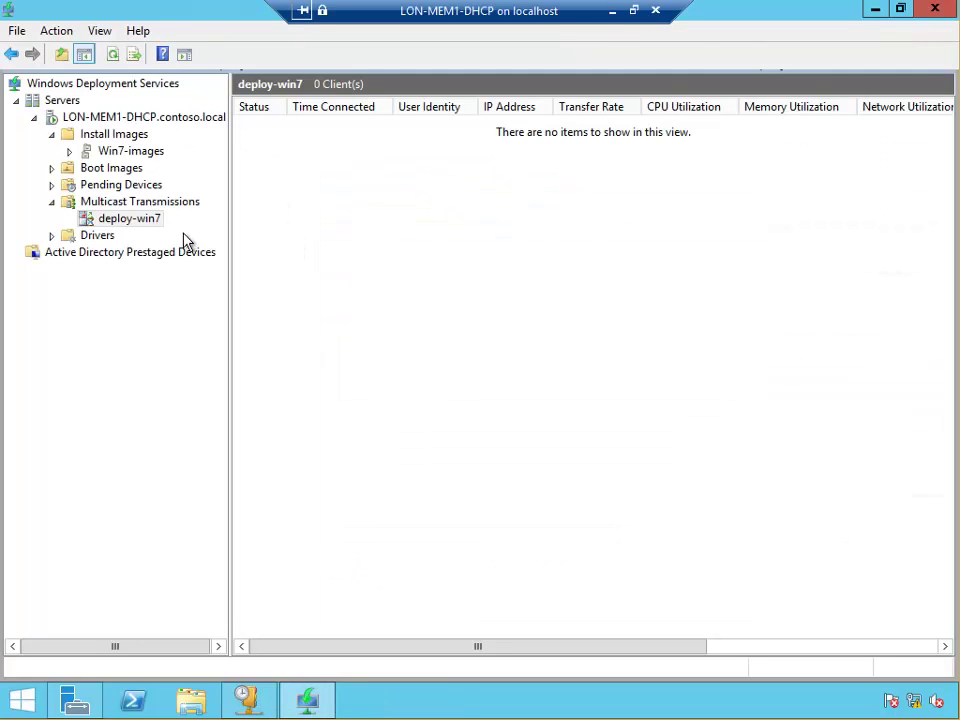
click(110, 118)
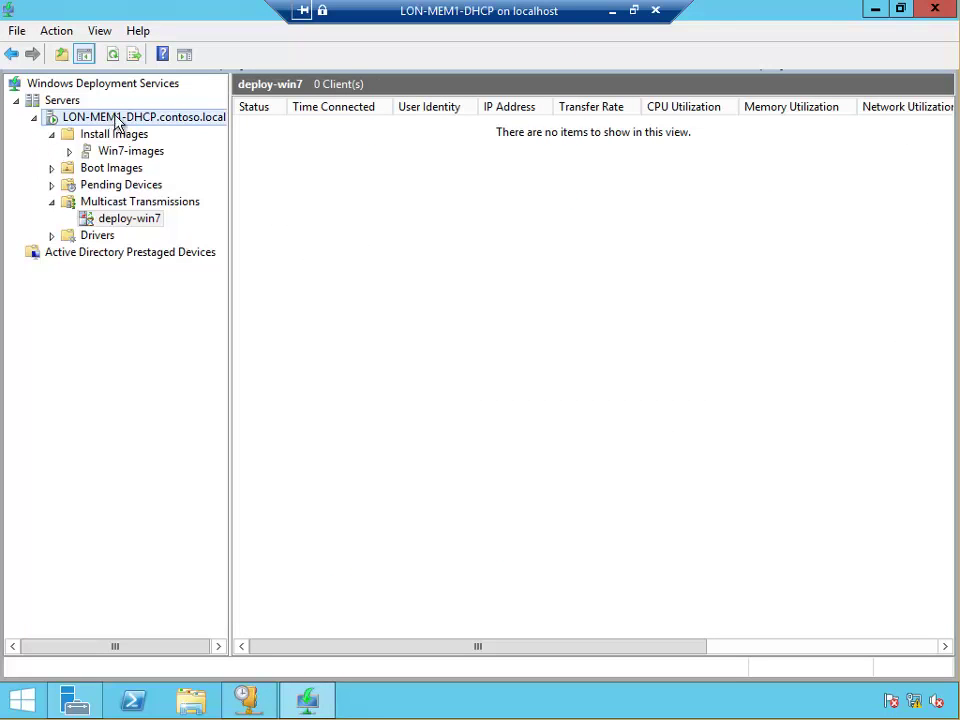
click(112, 55)
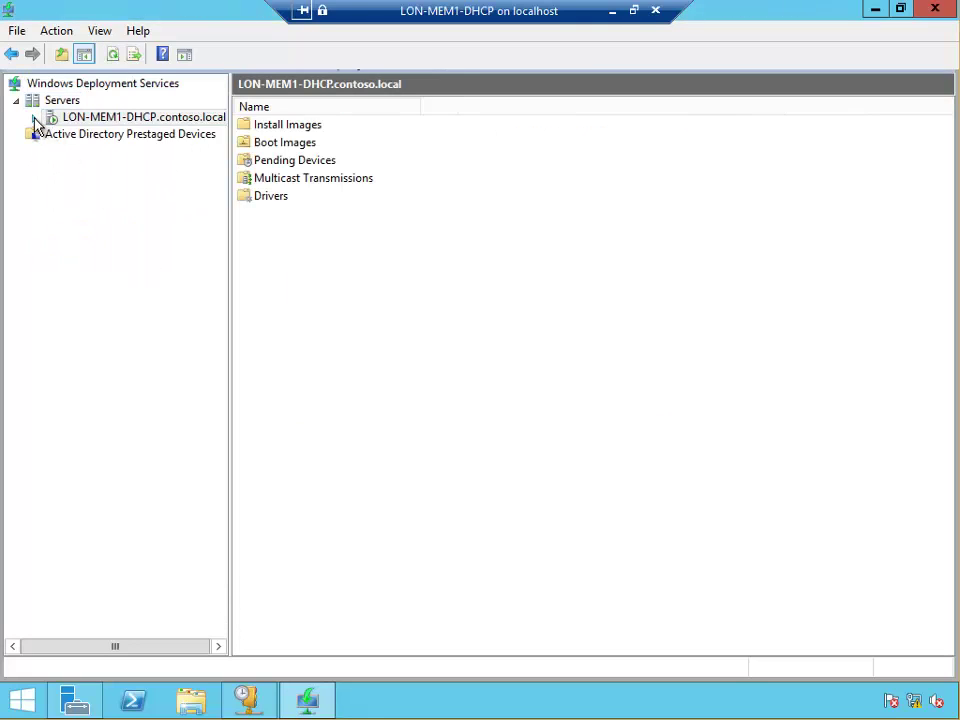
click(35, 118)
click(53, 186)
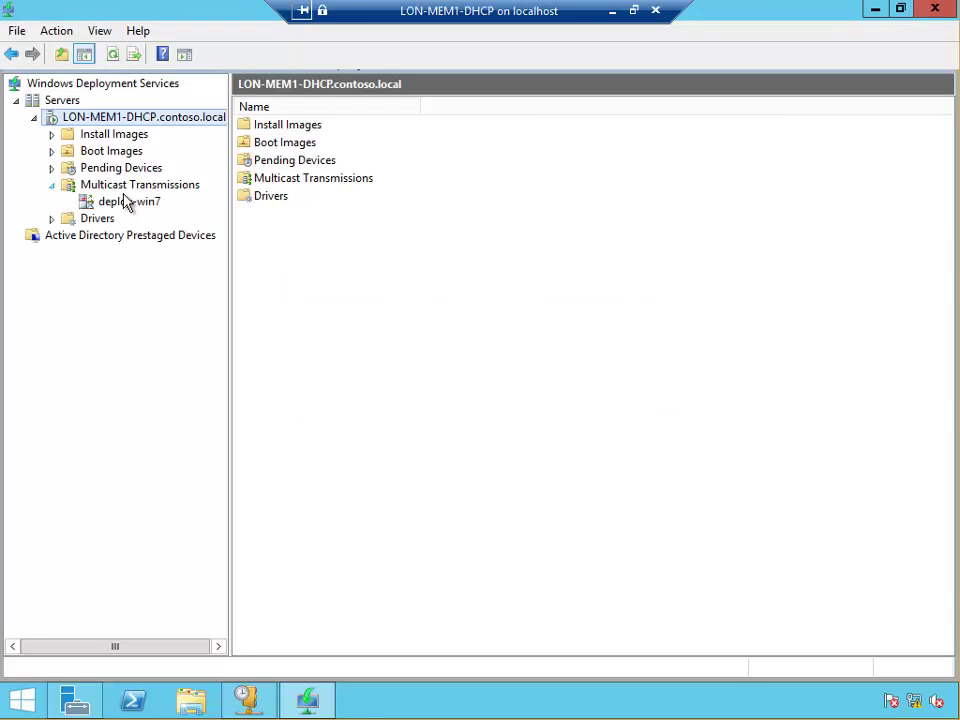
click(127, 203)
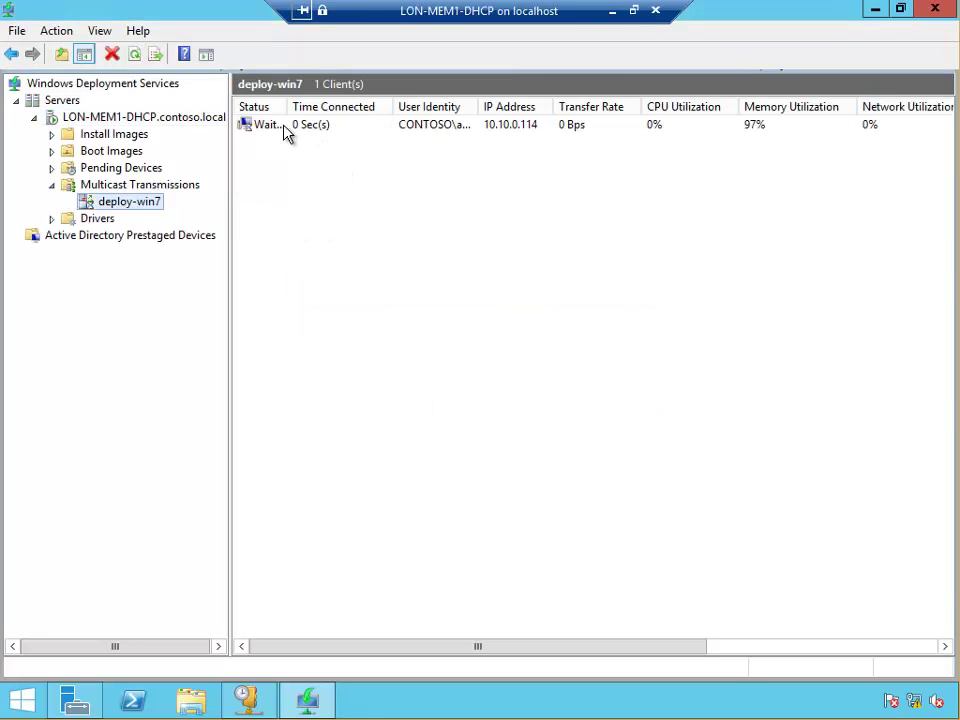
Refresh the client list and resize the Status, User Identity and Master Client columns.
drag(289, 106, 319, 106)
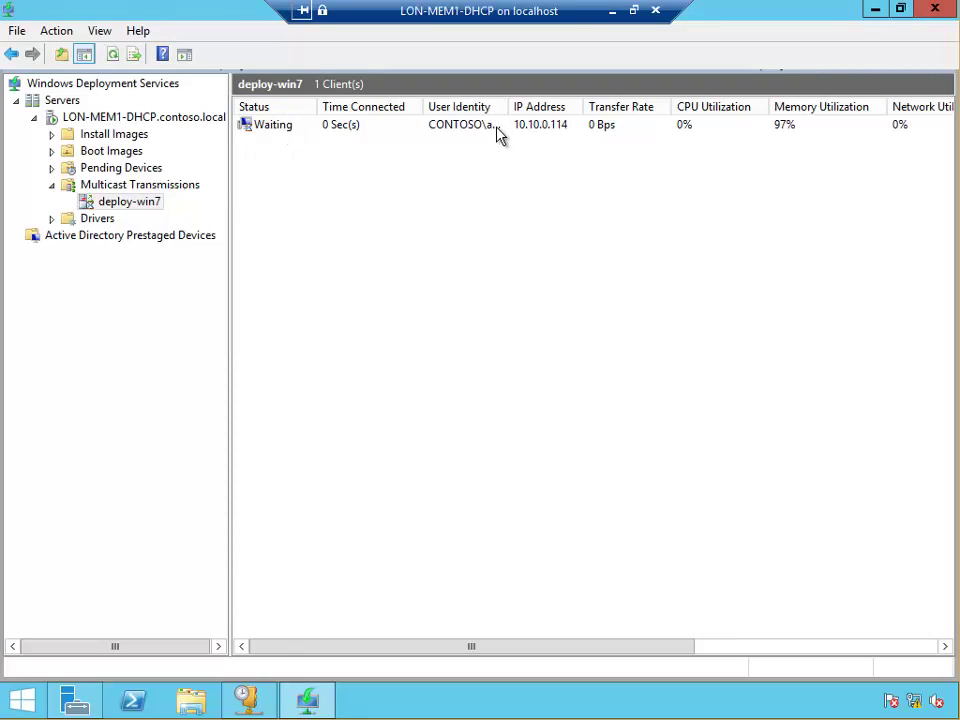
click(549, 129)
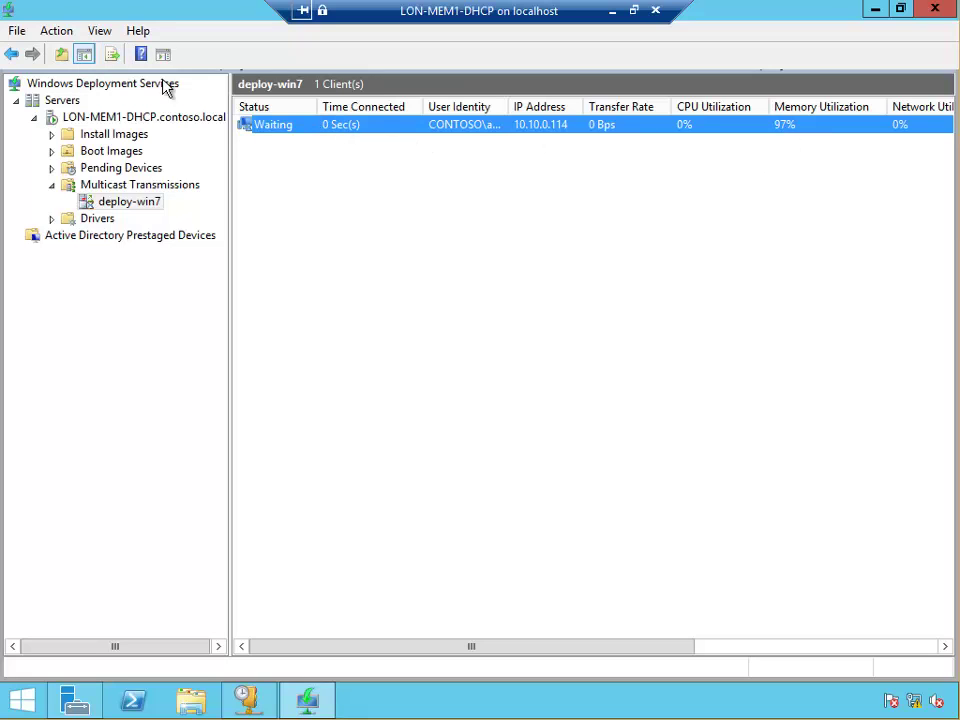
right_click(300, 143)
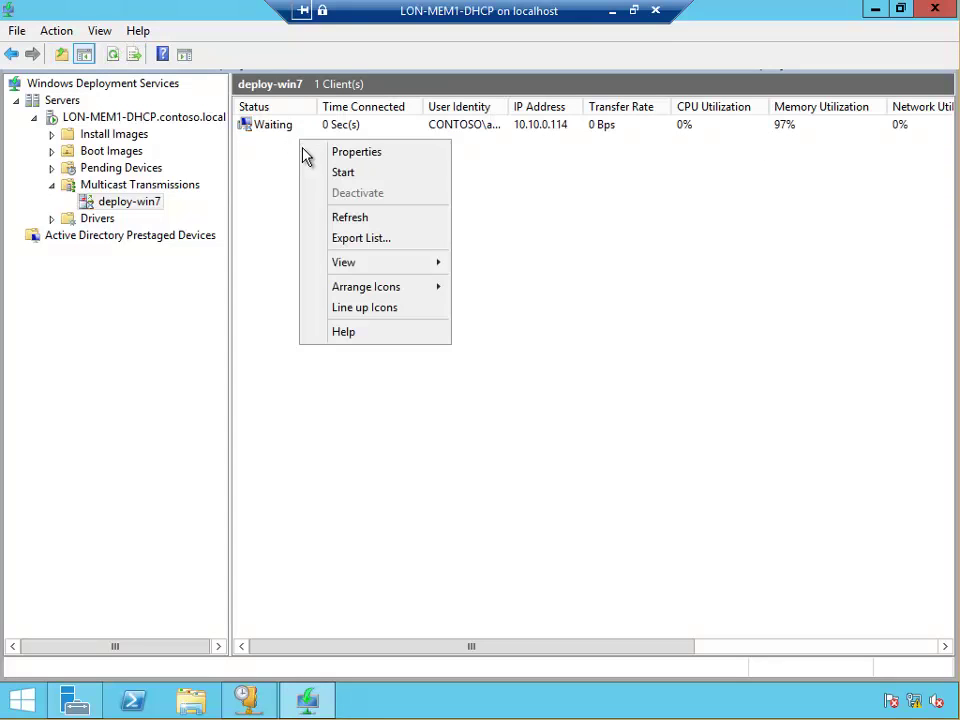
click(355, 217)
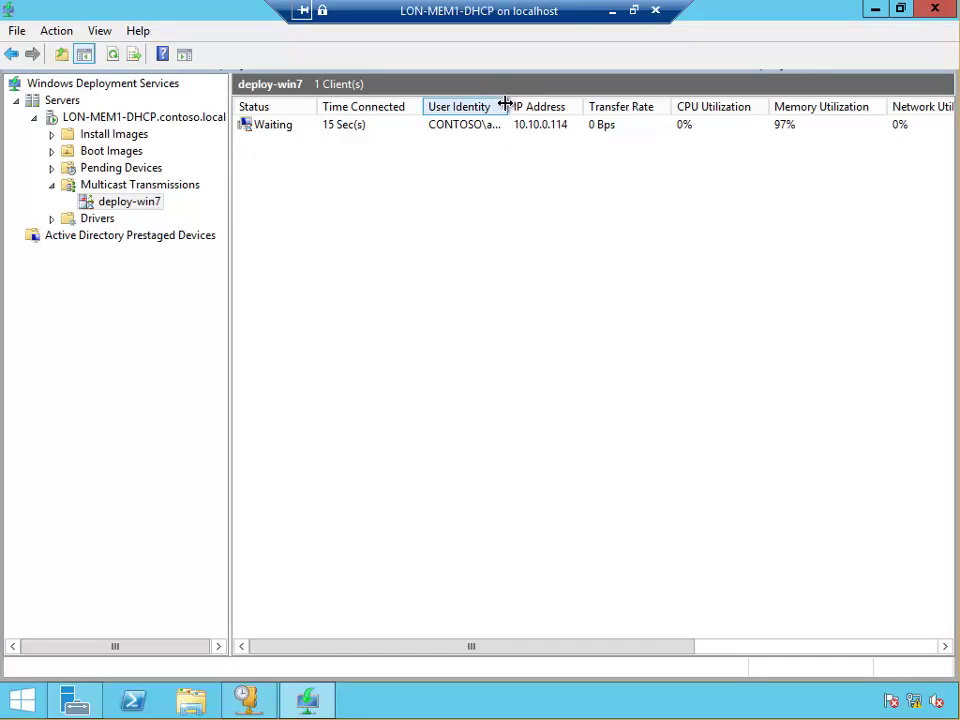
drag(506, 103, 566, 103)
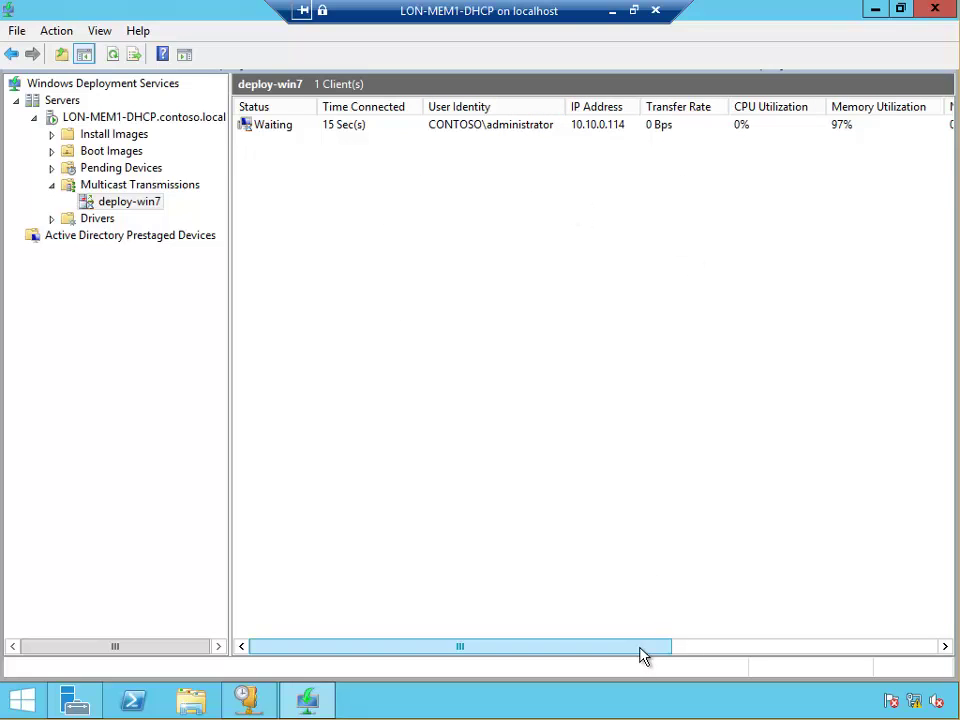
drag(643, 655, 913, 643)
click(815, 133)
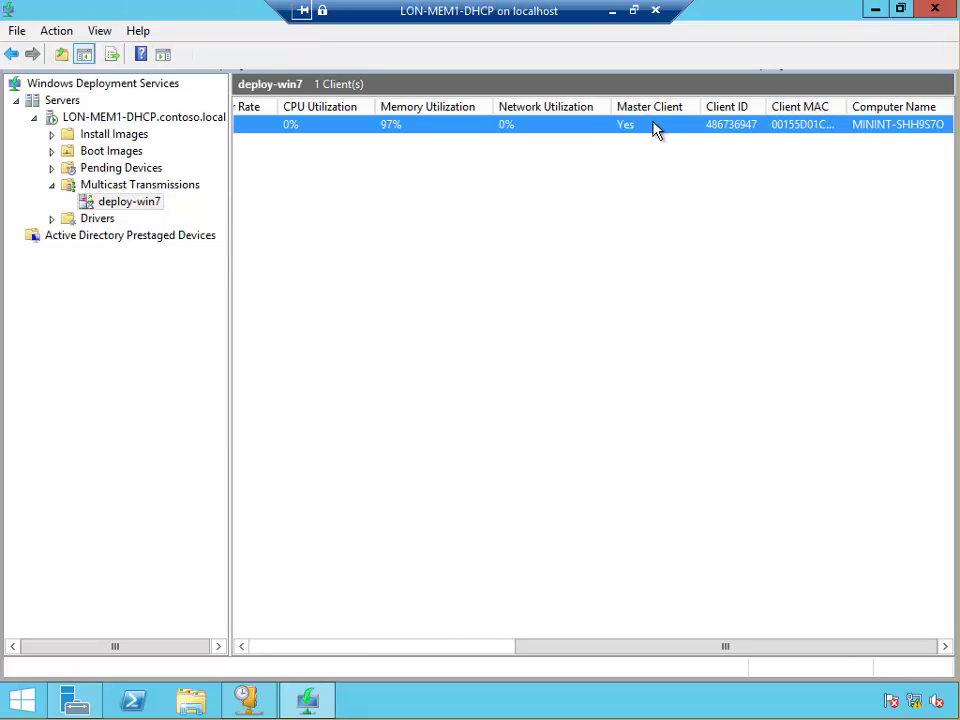
drag(700, 106, 501, 106)
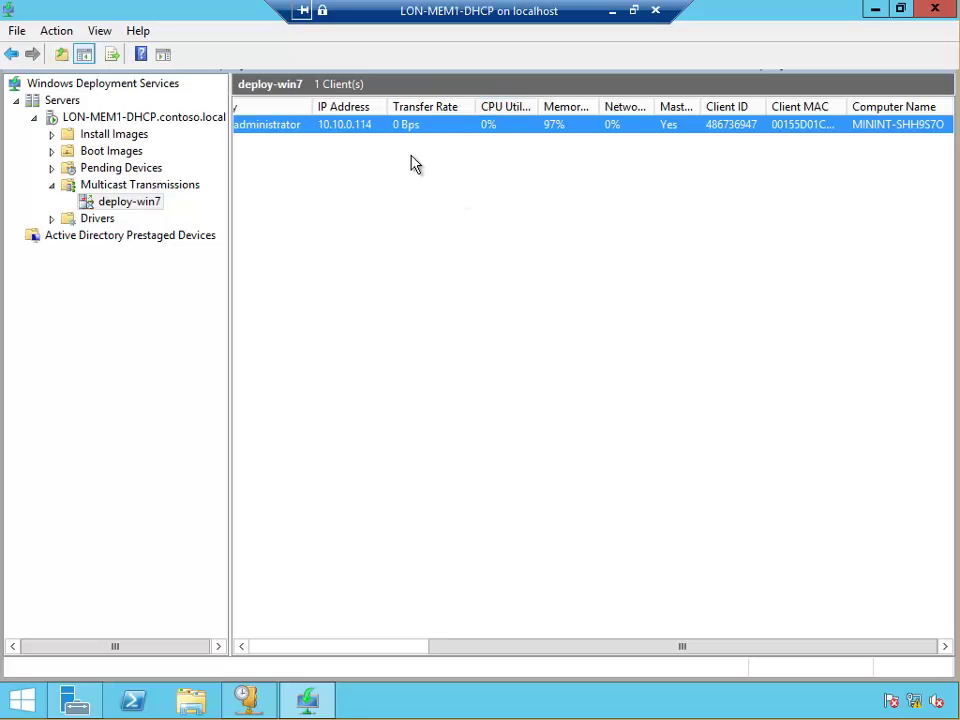
click(331, 648)
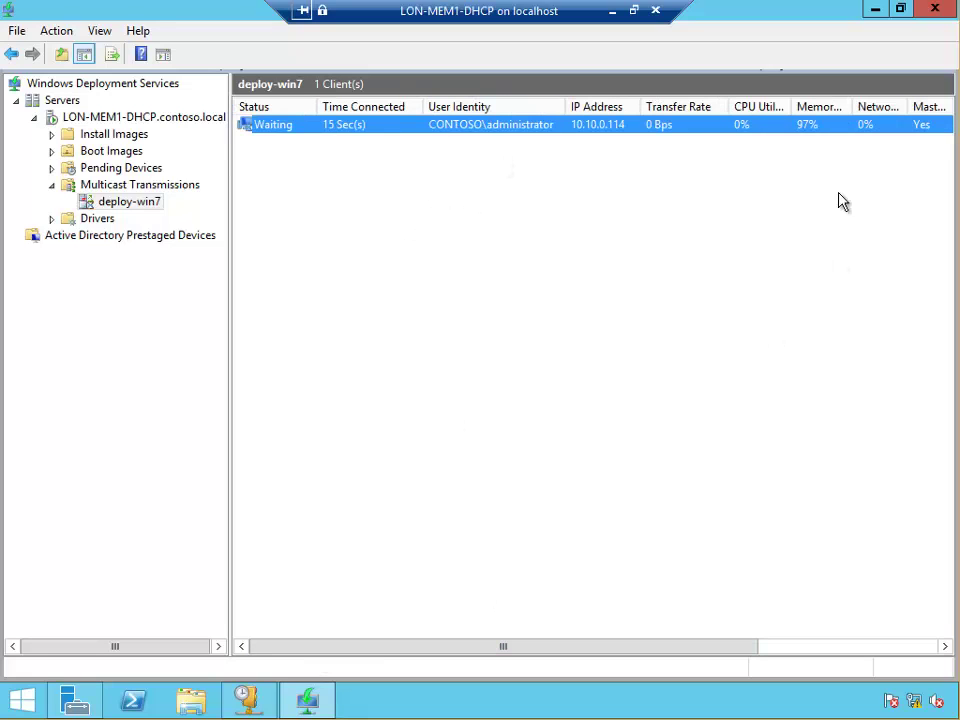
Open Multicast-test2's console, power it on, and press F12 to PXE-boot from 10.10.0.20.
click(612, 13)
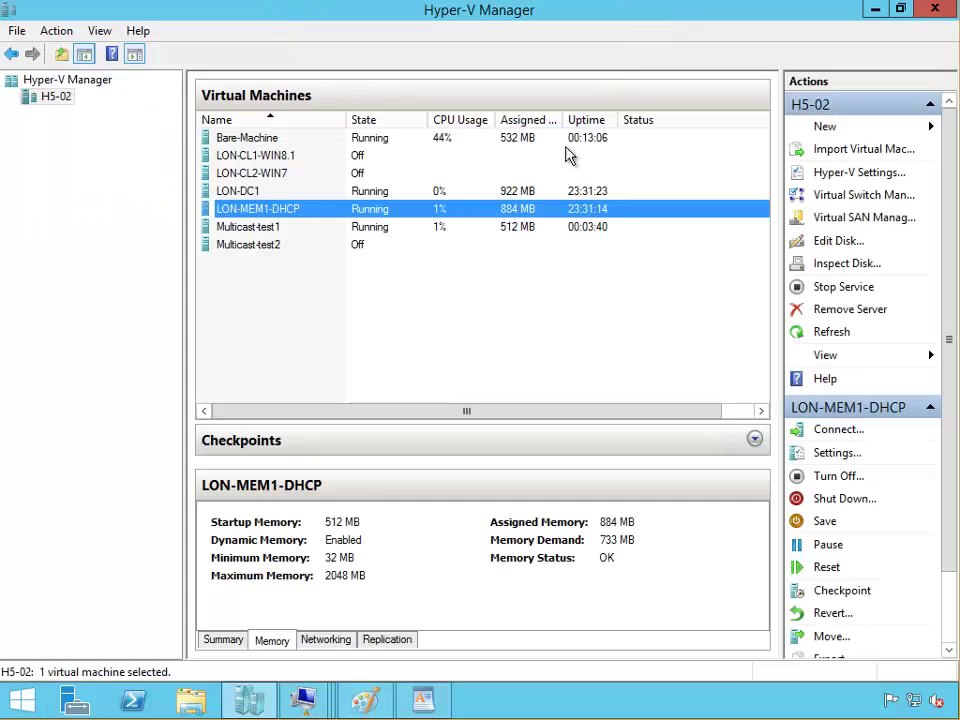
click(242, 246)
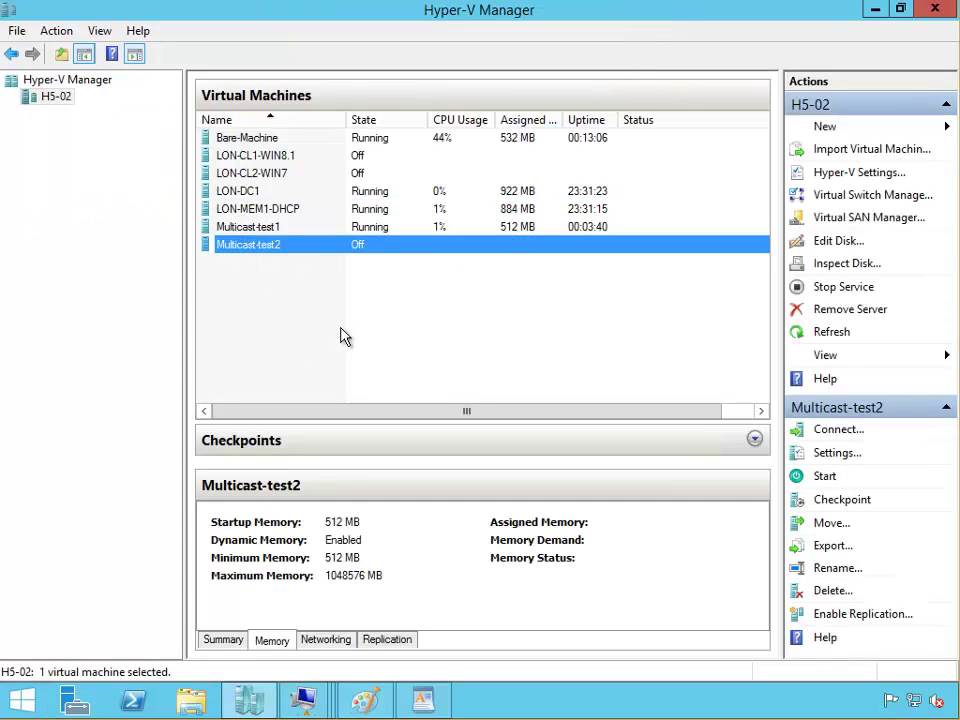
double_click(247, 249)
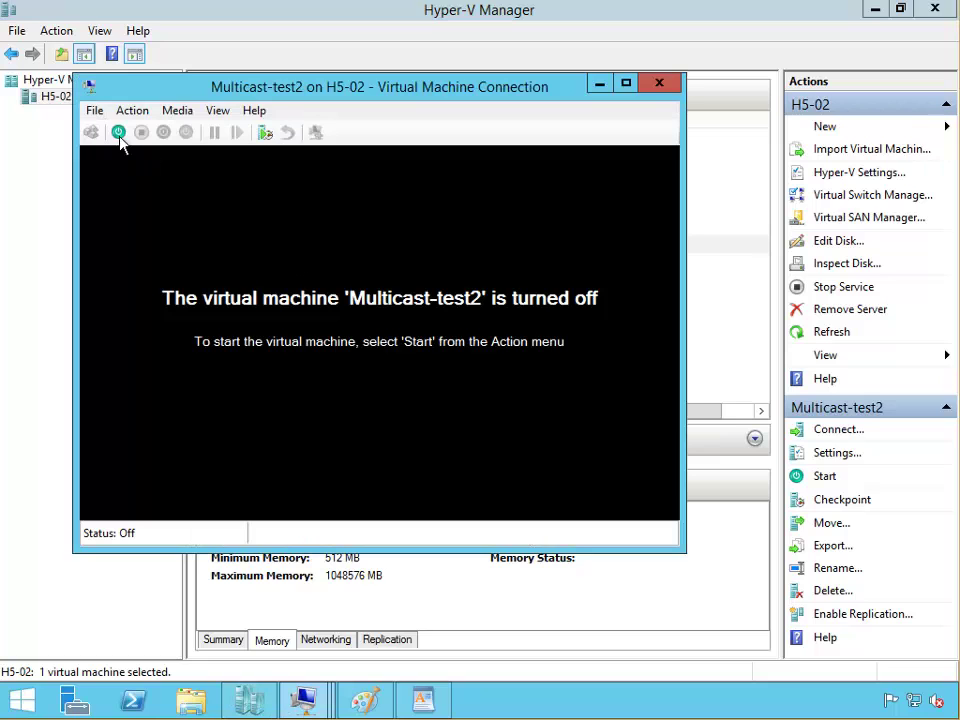
click(119, 134)
drag(200, 86, 180, 28)
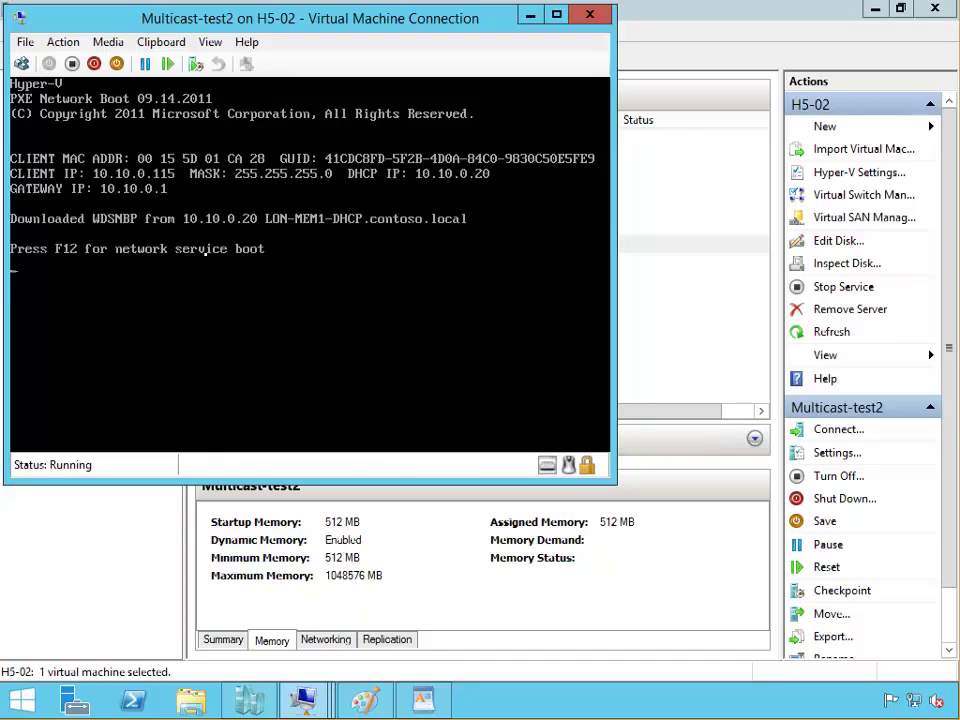
key(F12)
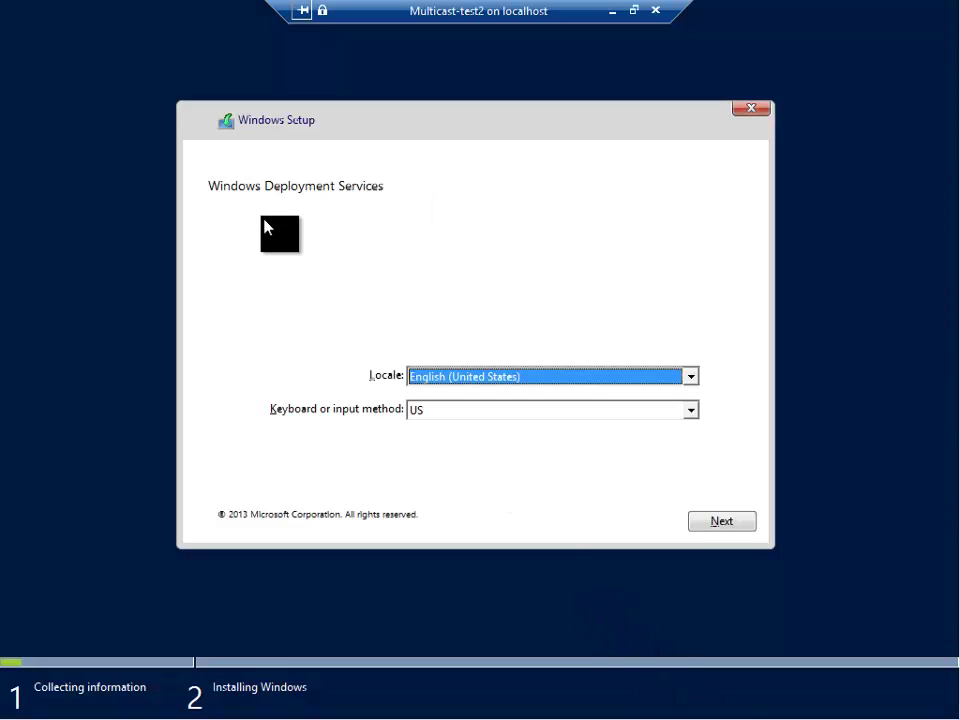
Set Multicast-test2's Setup locale and keyboard to English (United Kingdom) and continue.
click(519, 381)
scroll(666, 400, up, 1)
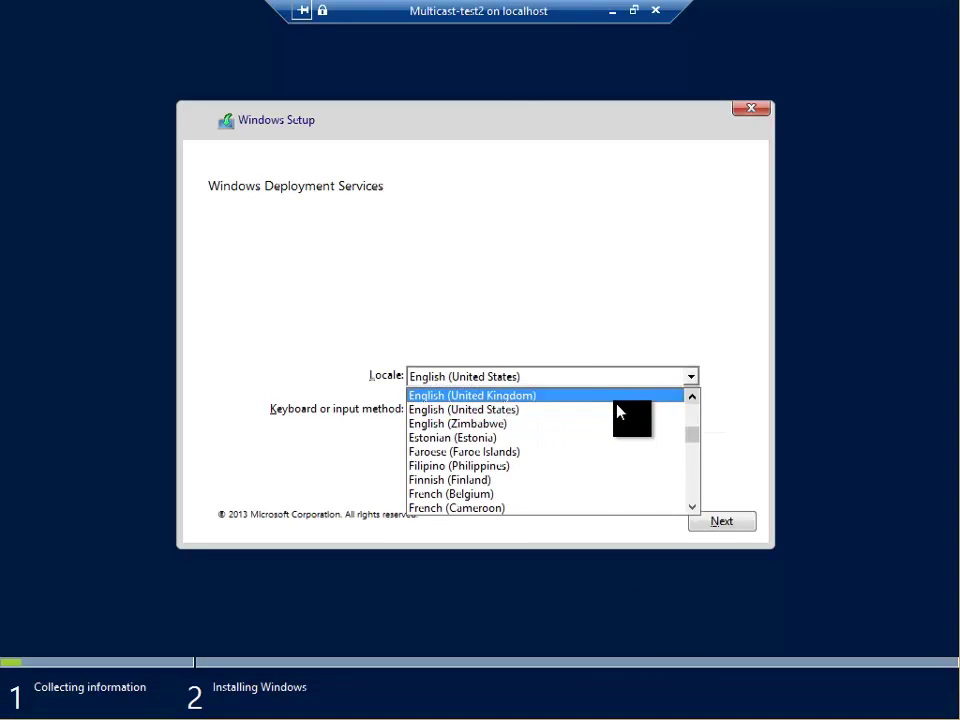
click(635, 410)
key(Up)
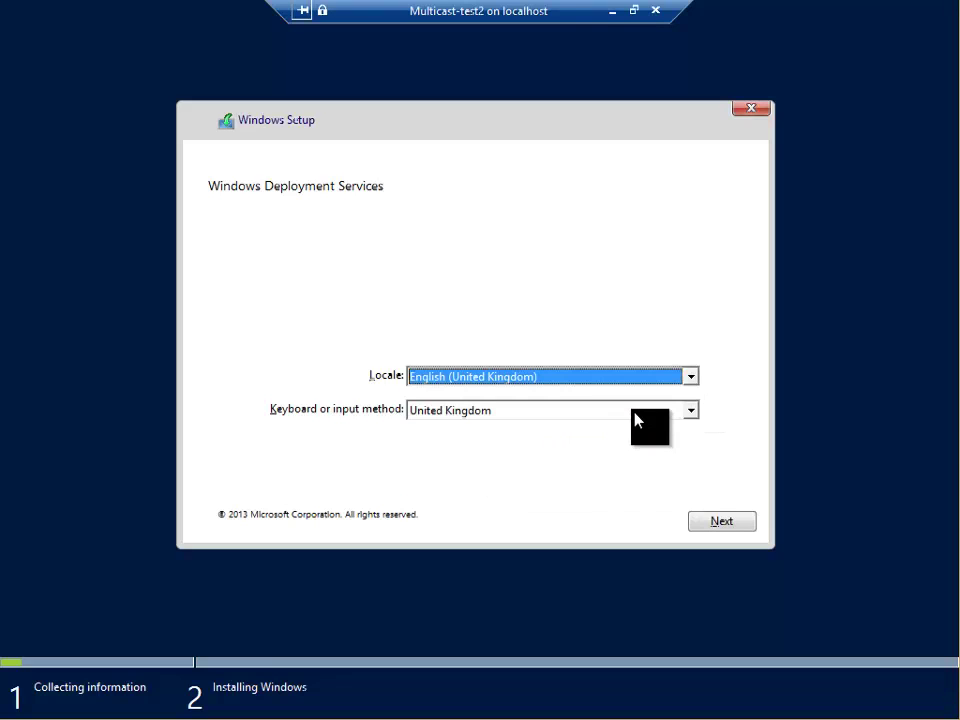
click(729, 528)
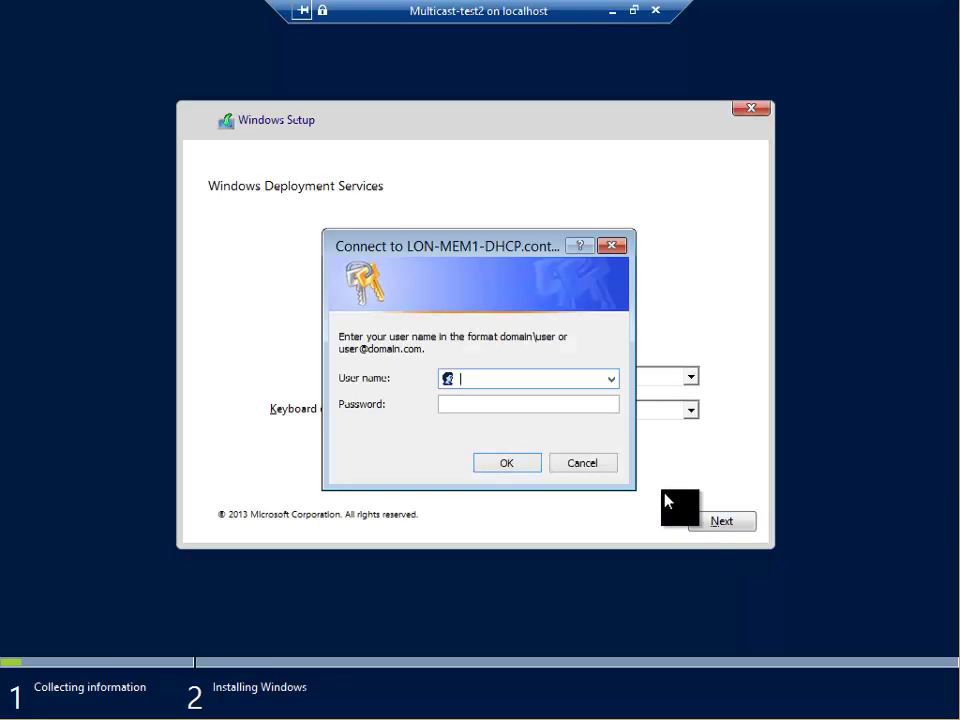
Sign in with the domain administrator credentials and proceed with the win7-best-image install.
text(contoso\administrator)
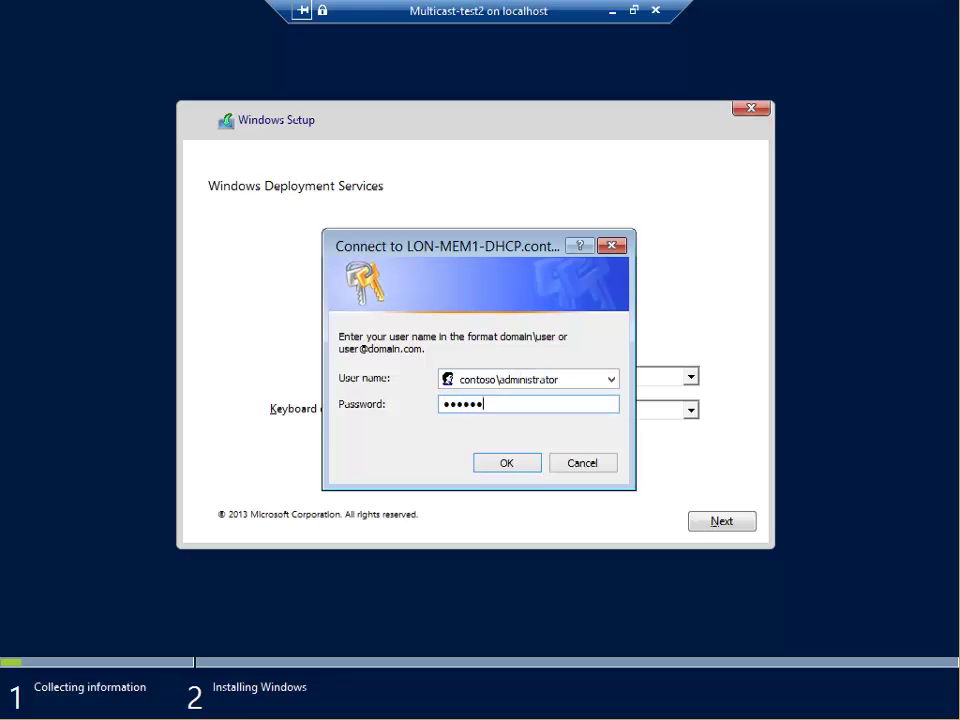
click(491, 461)
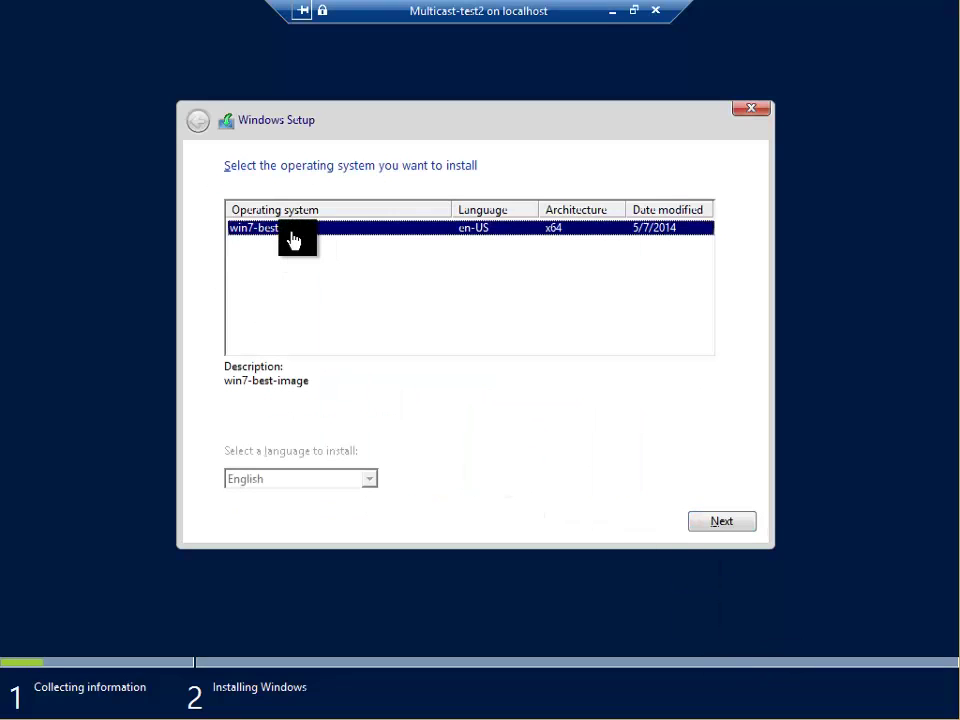
click(724, 526)
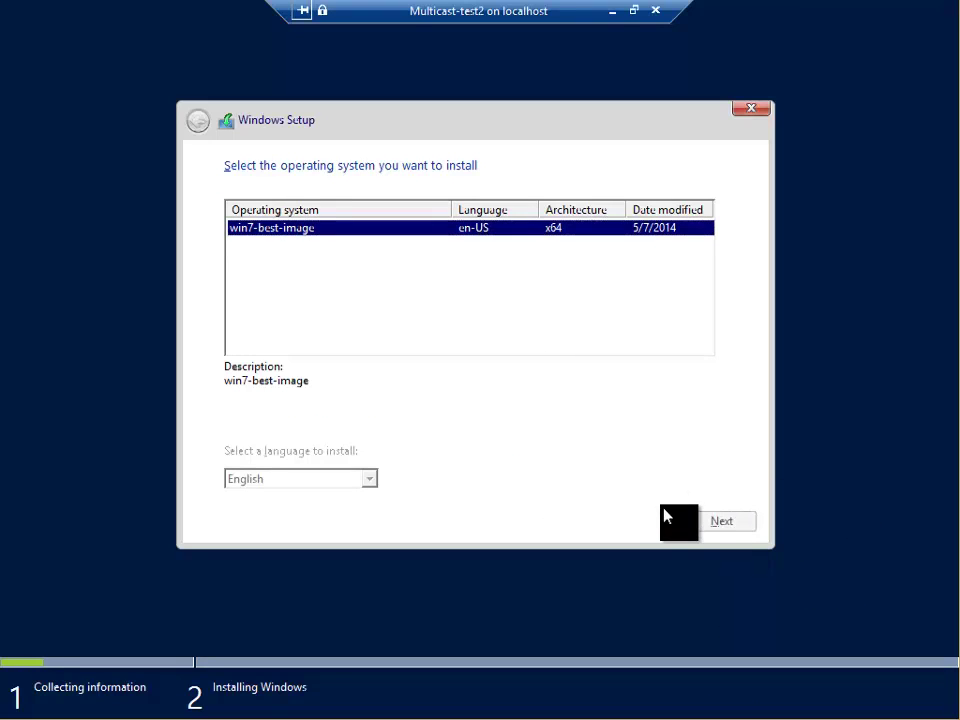
click(708, 523)
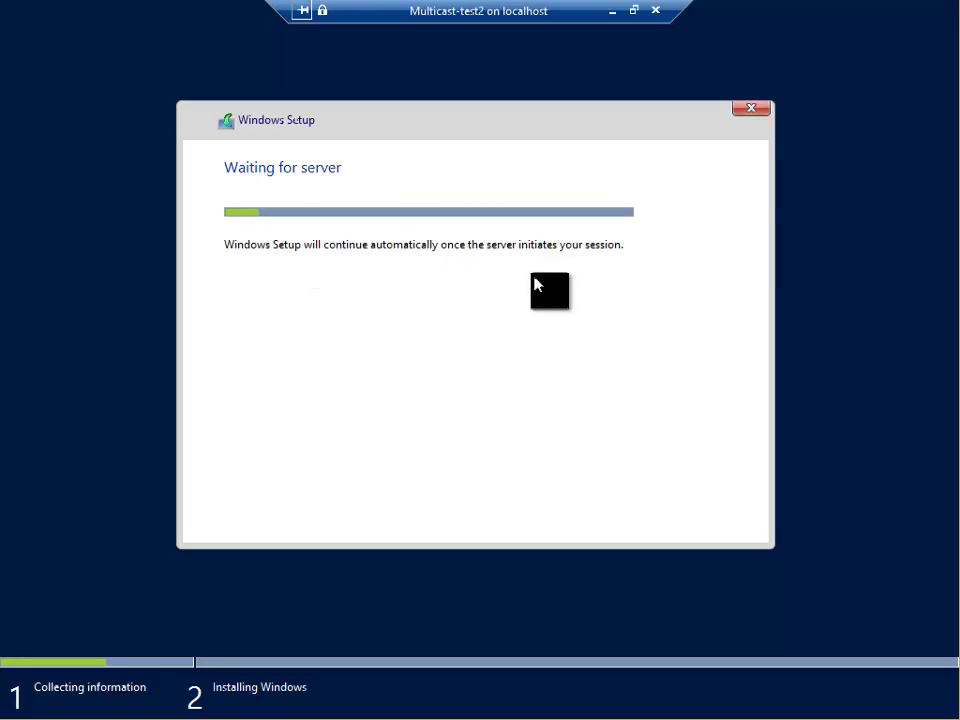
Check the Multicast-test1 and Multicast-test2 consoles to confirm each is installing Windows.
click(611, 11)
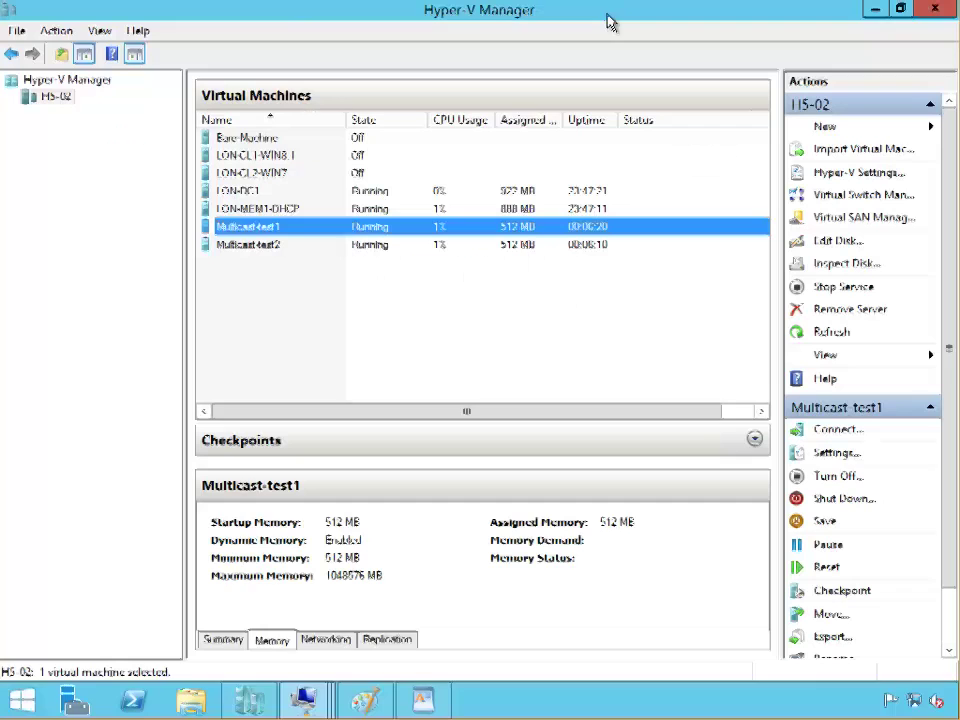
double_click(270, 227)
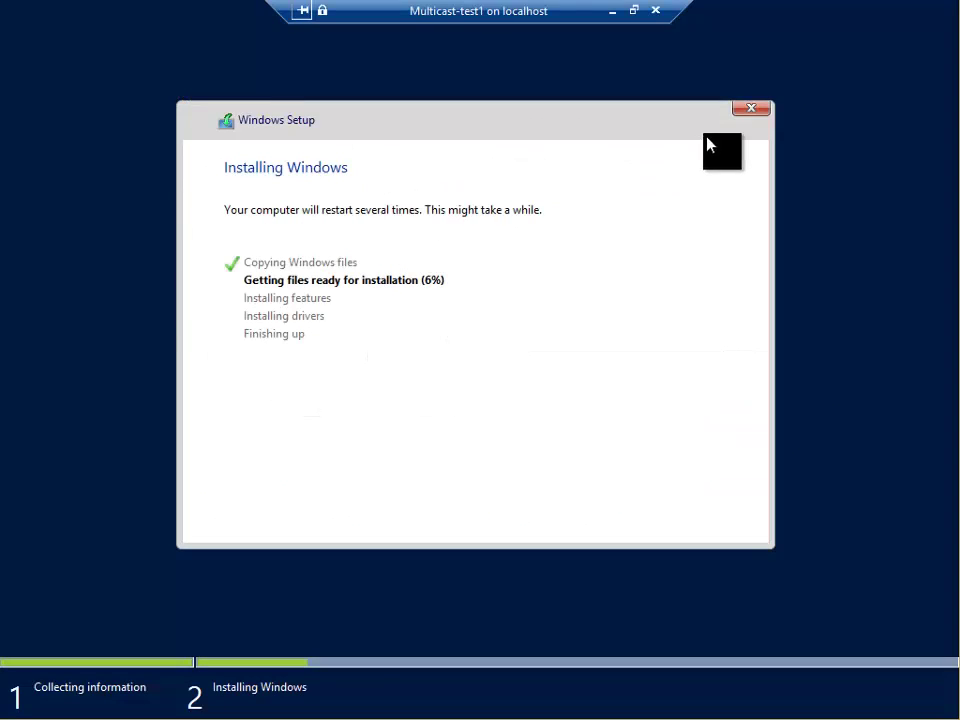
click(612, 12)
double_click(285, 256)
click(612, 12)
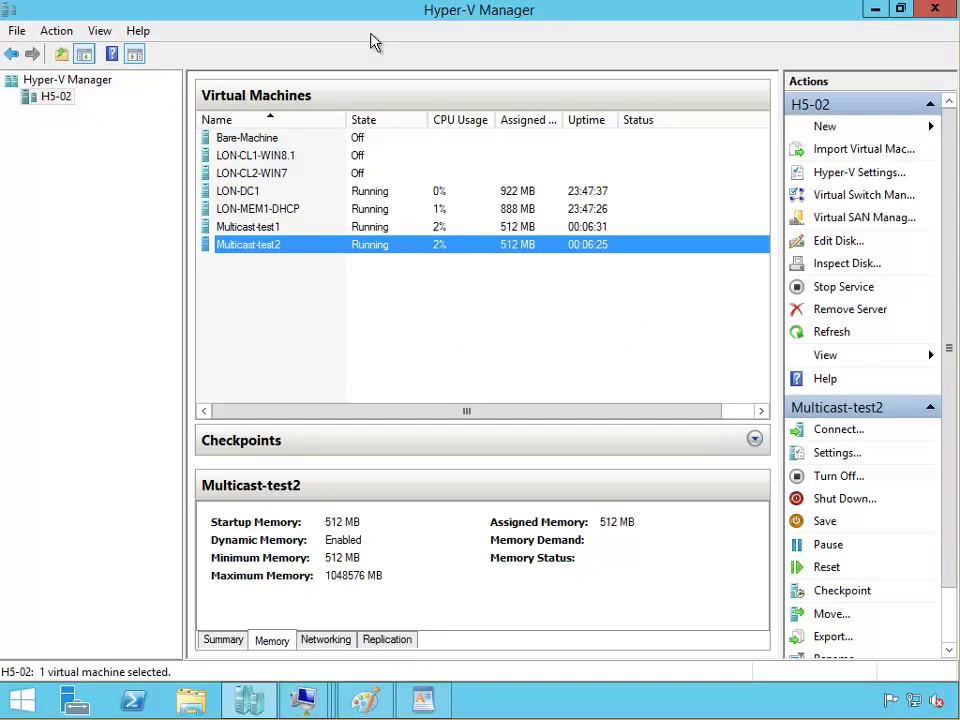
On LON-MEM1-DHCP, review the deploy-win7 transmission's clients and the list of all multicast transmissions.
double_click(280, 209)
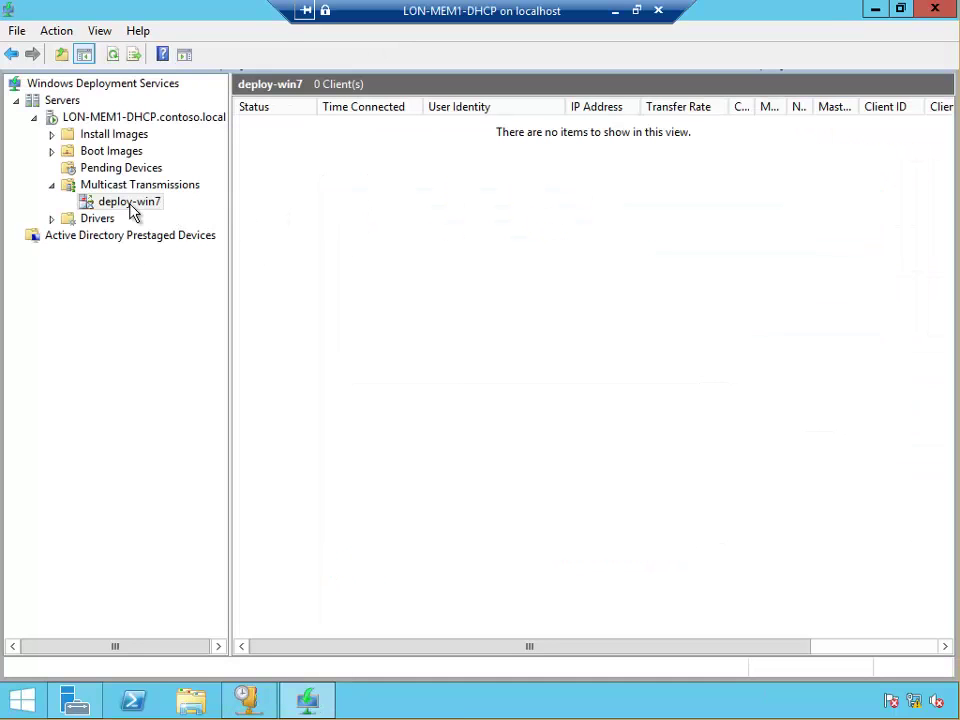
click(130, 205)
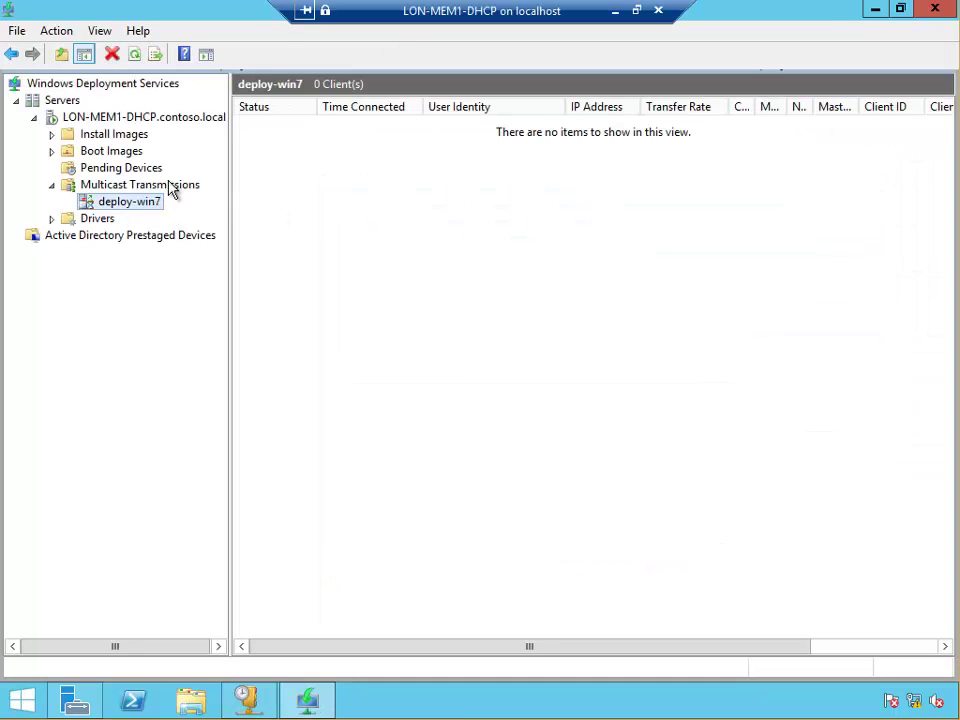
click(172, 188)
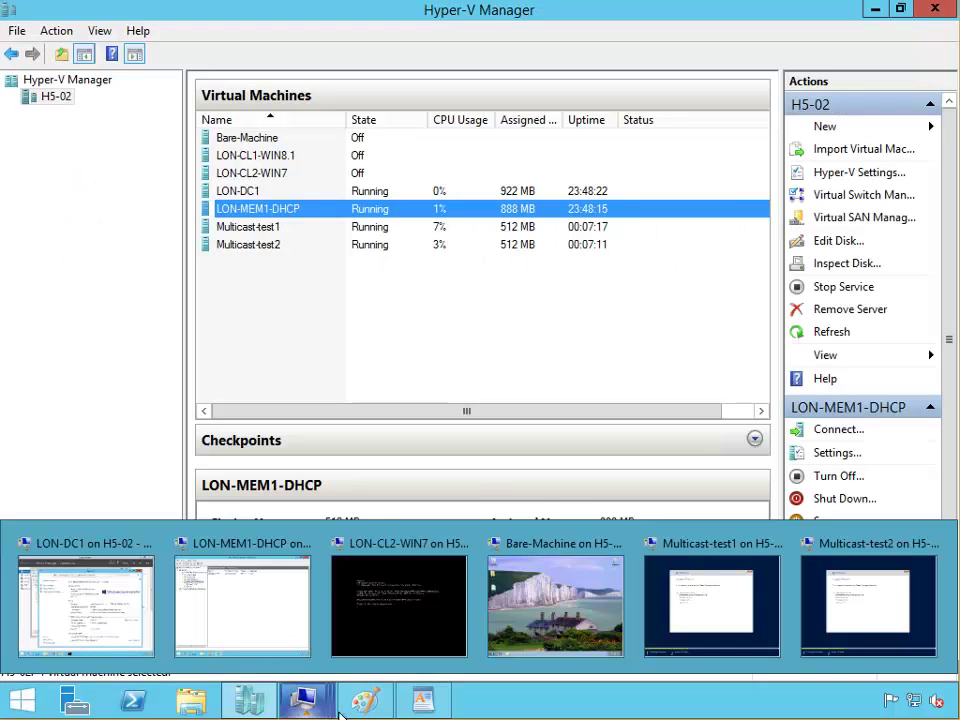
Highlight the lon-mem1-dhcp server, the BOOT and CAPTURE labels, and the LON-CL2-WIN7 client in the Paint diagram.
click(372, 702)
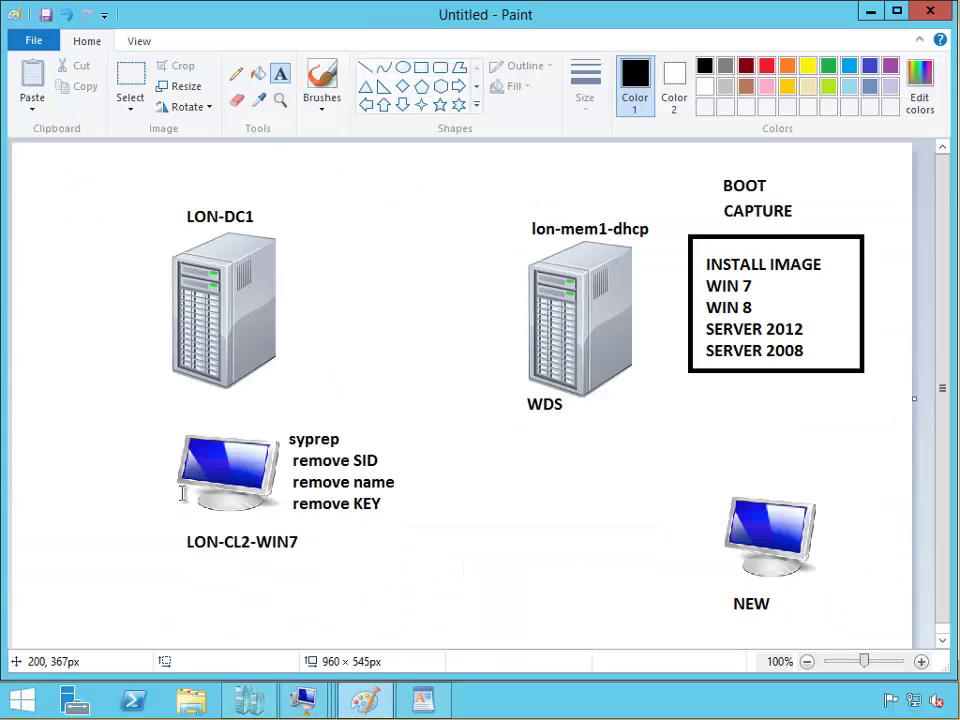
click(131, 97)
drag(510, 208, 664, 435)
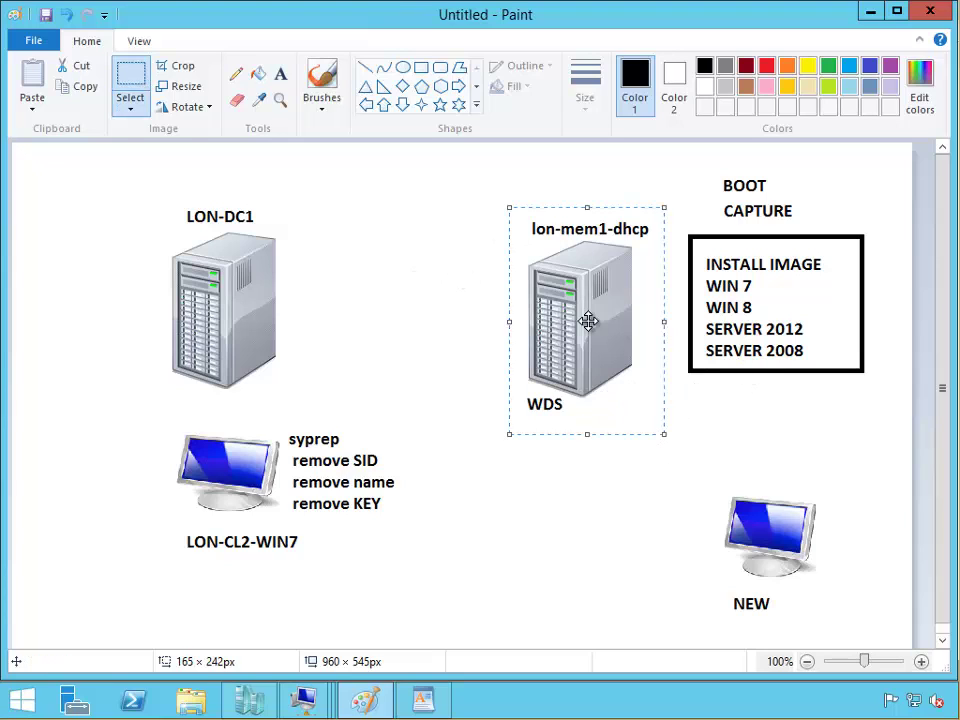
drag(708, 166, 786, 197)
drag(786, 197, 787, 197)
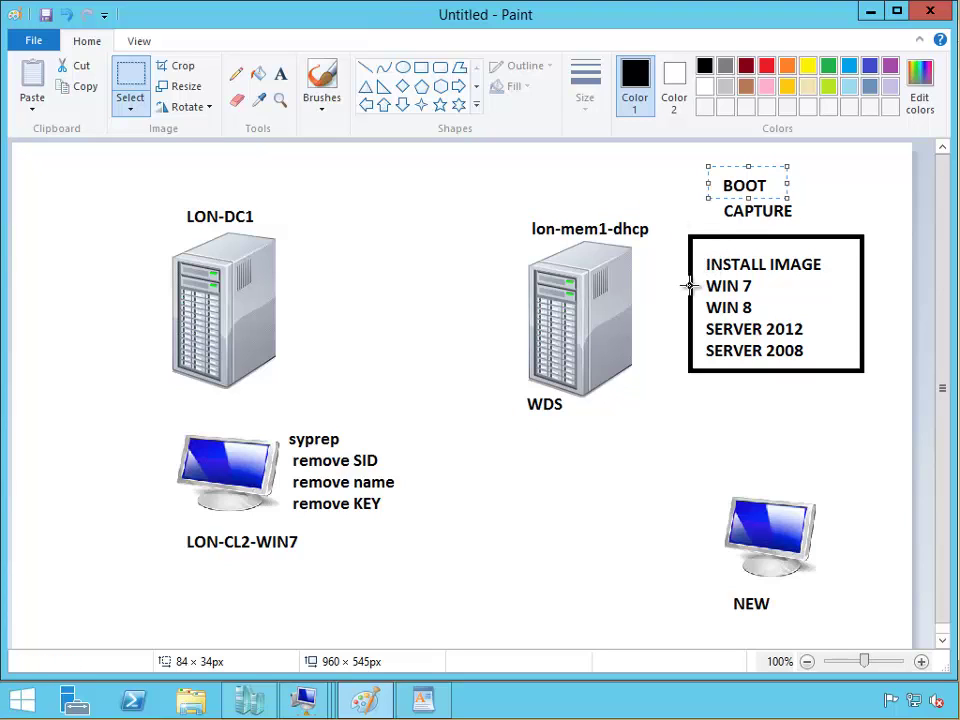
drag(699, 251, 810, 196)
click(509, 505)
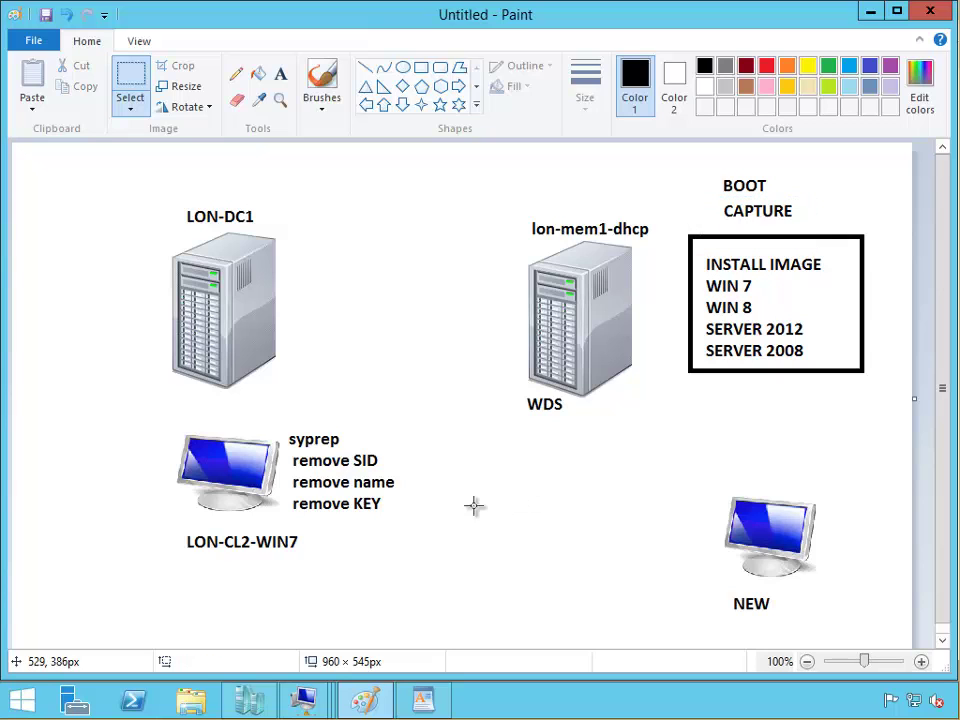
drag(153, 421, 306, 566)
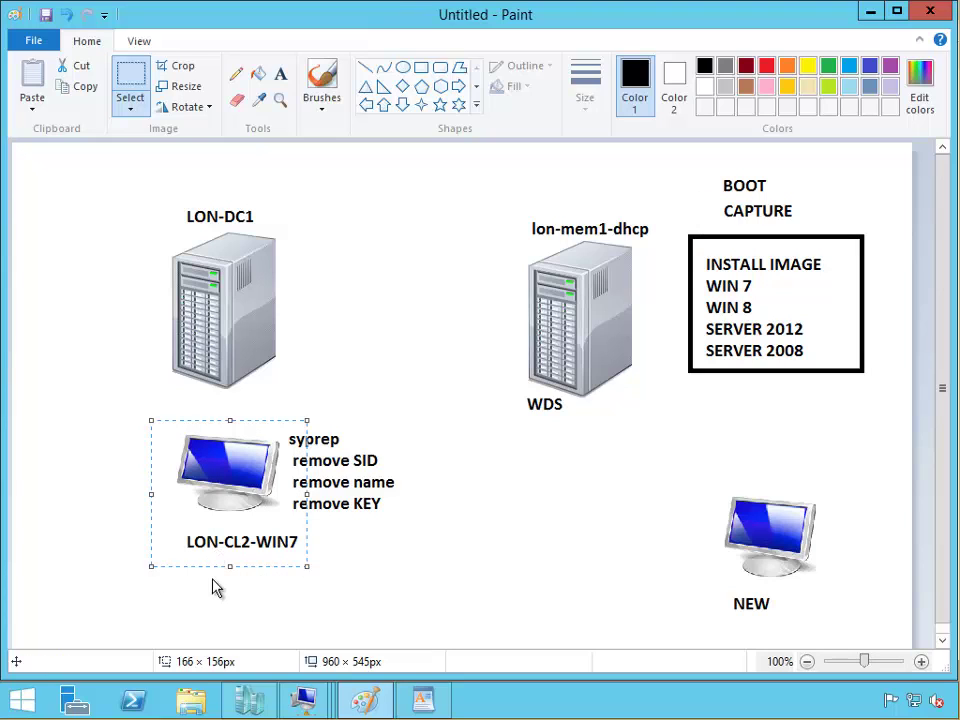
click(129, 573)
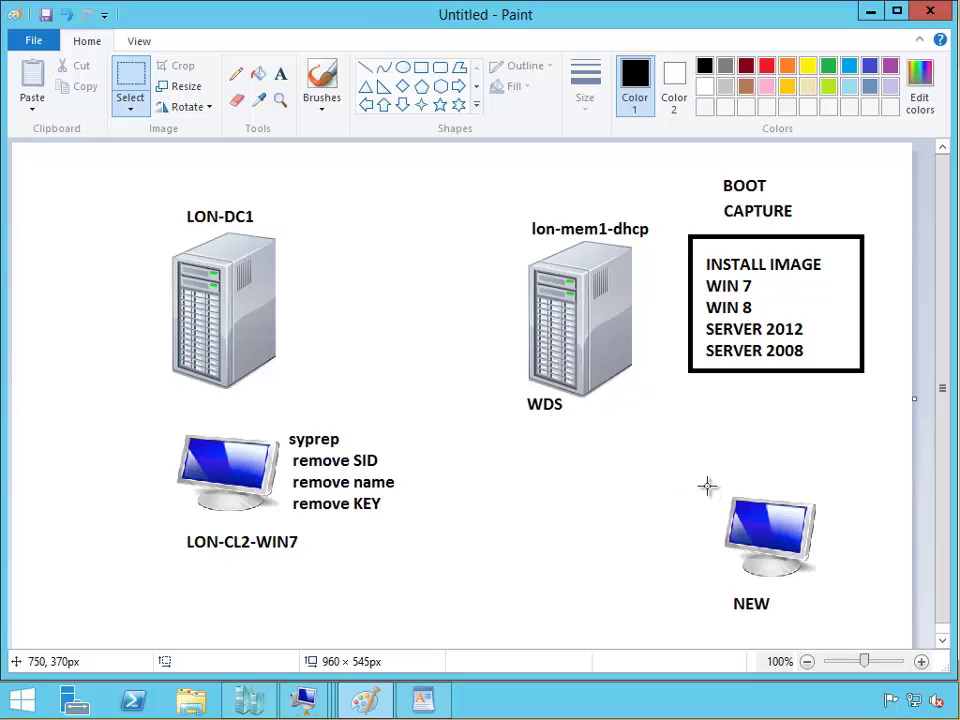
Duplicate the NEW monitor picture twice and place both copies side by side to its left.
drag(703, 485, 839, 590)
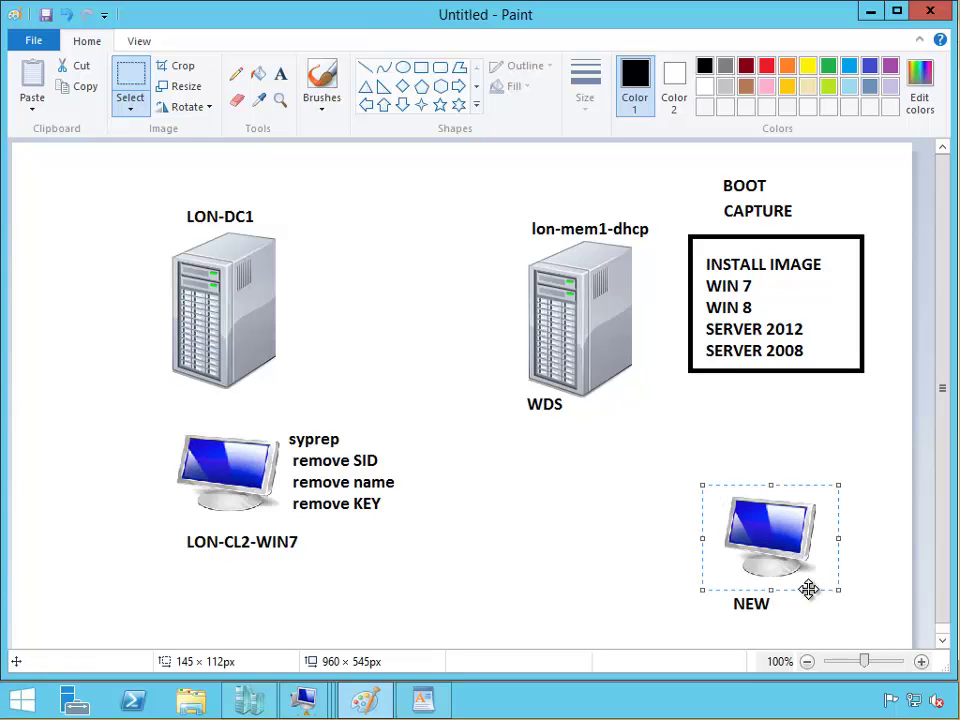
key(ctrl+c)
key(ctrl+v)
drag(110, 210, 650, 537)
key(ctrl+v)
drag(84, 183, 533, 517)
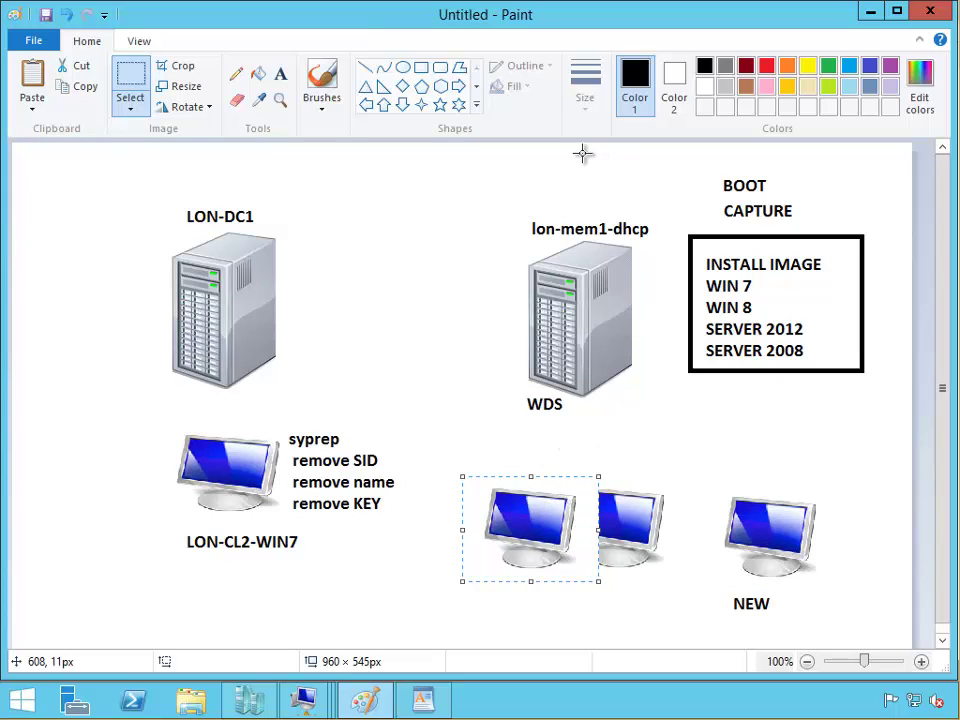
drag(536, 514, 472, 530)
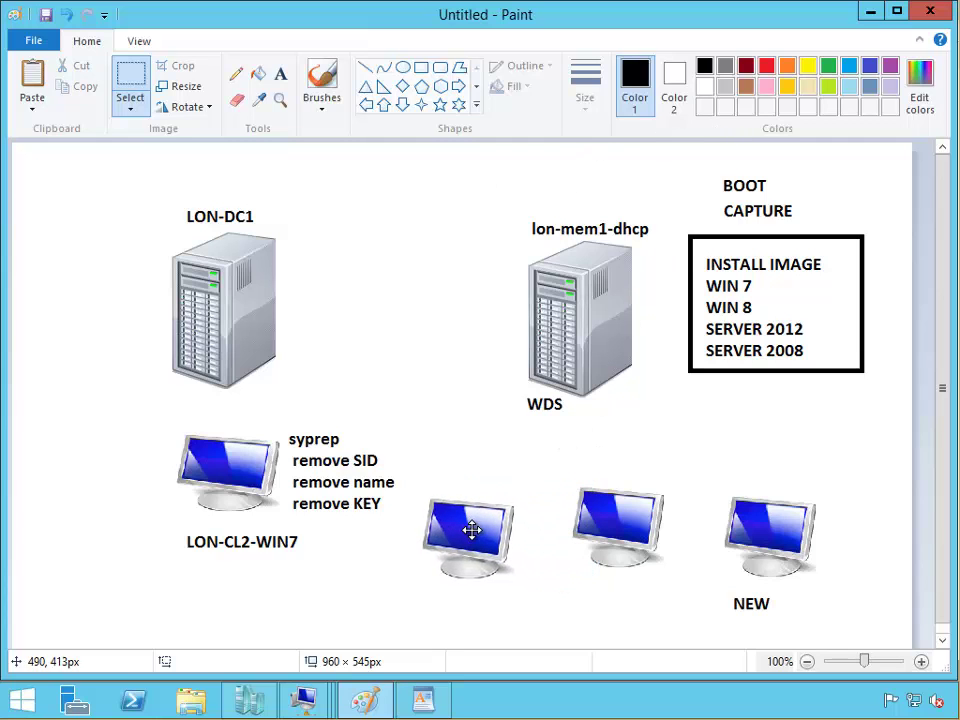
click(866, 10)
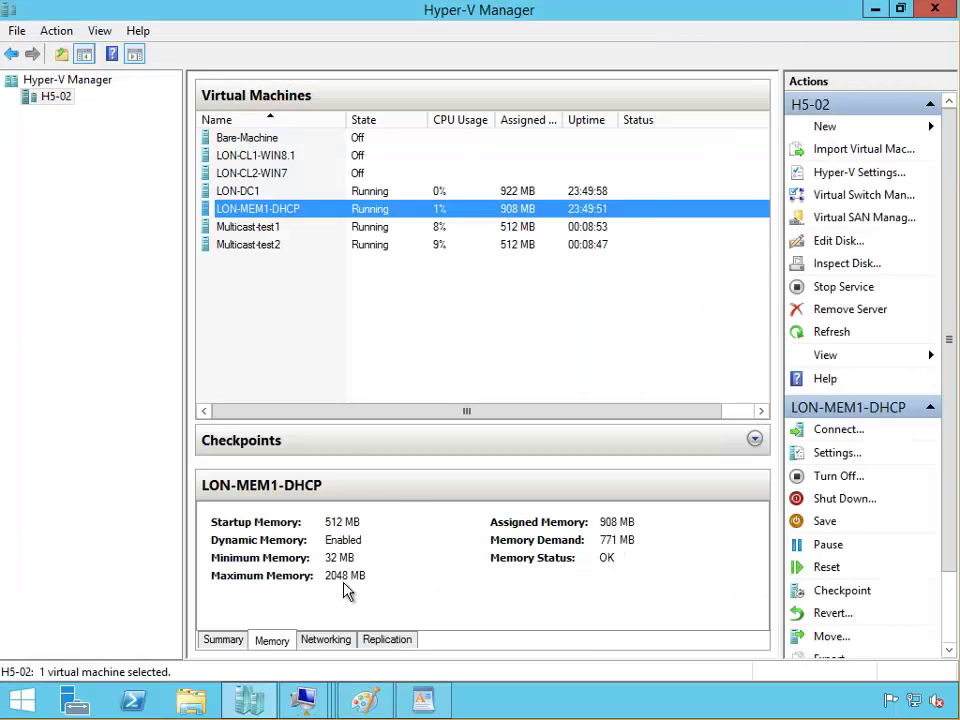
double_click(281, 228)
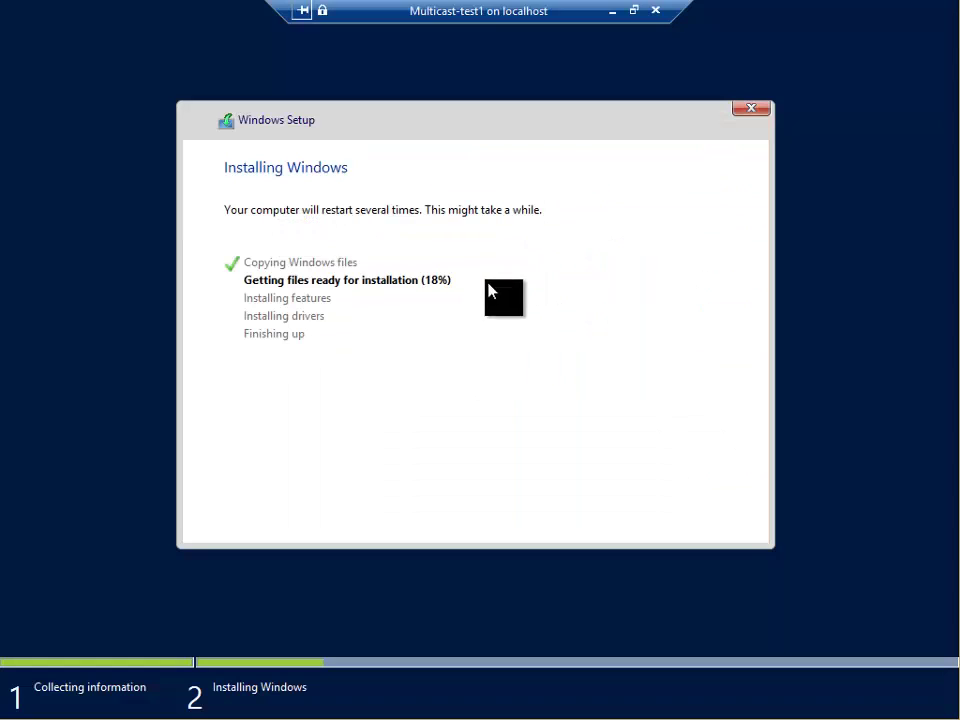
click(612, 12)
click(270, 246)
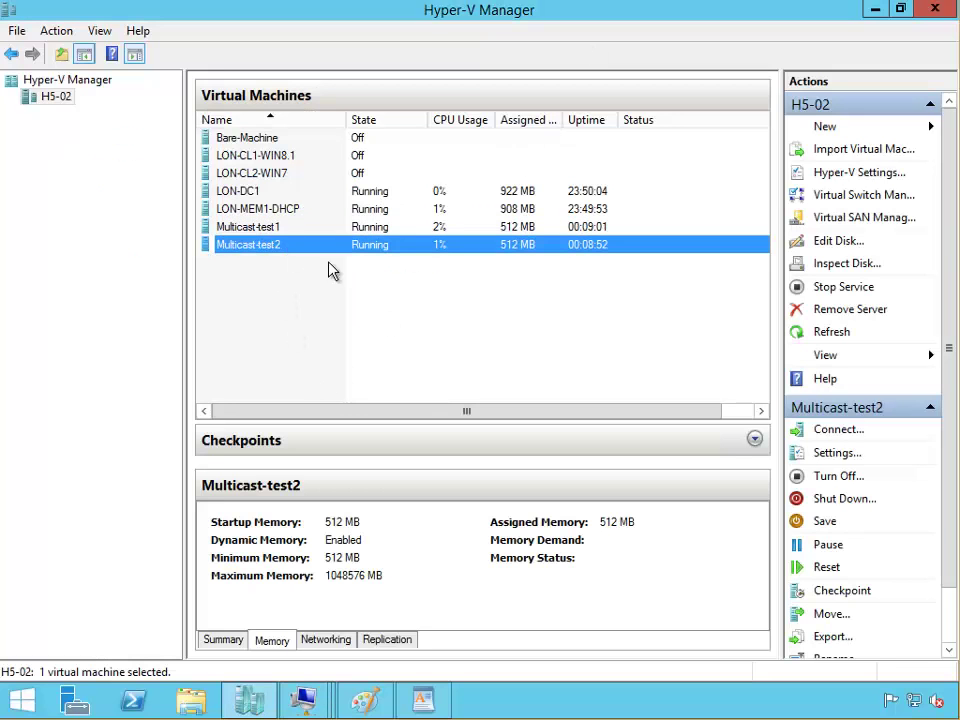
double_click(377, 248)
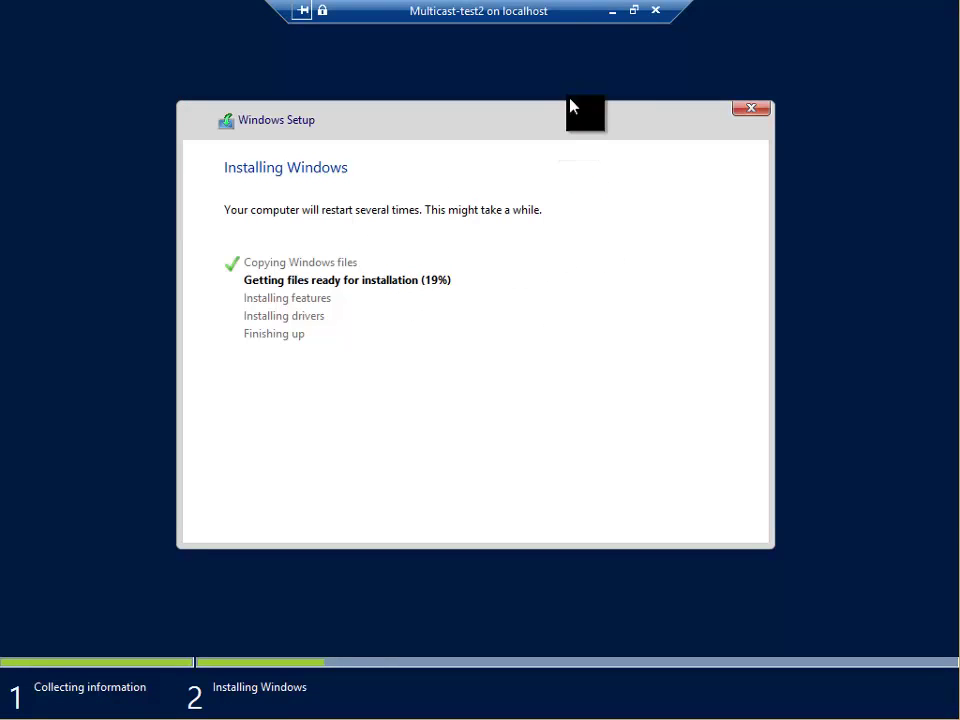
click(613, 12)
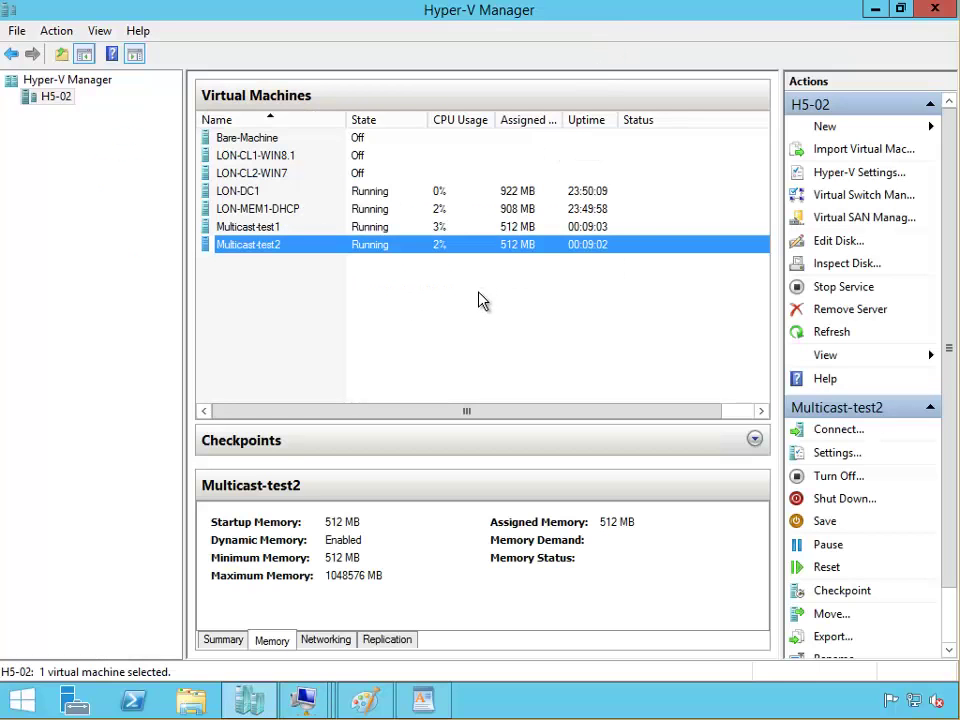